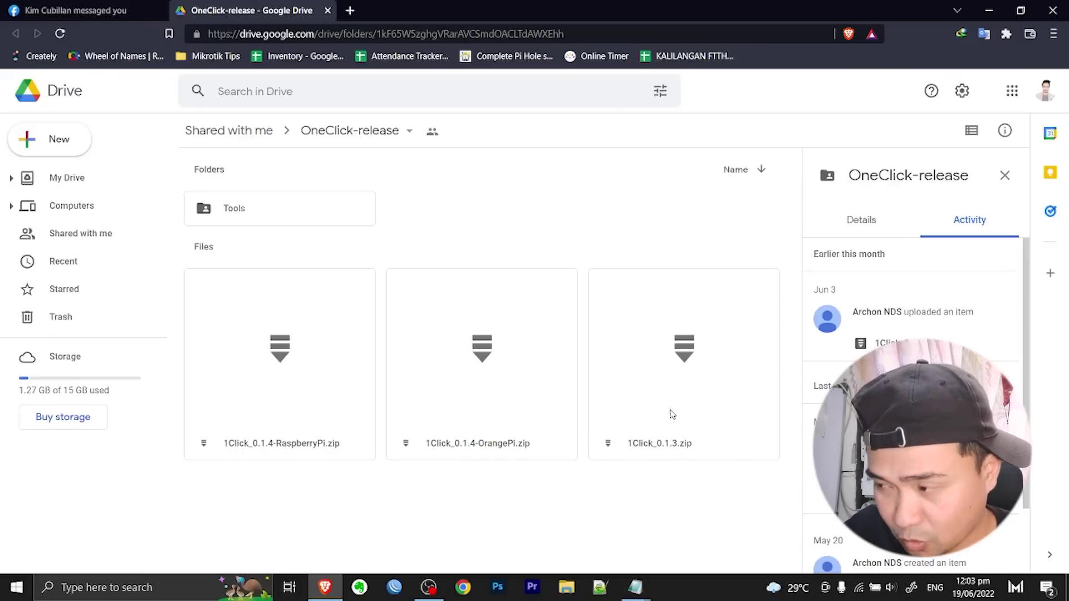
{"action": "left_click", "coordinate": [455, 410]}
{"action": "right_click", "coordinate": [454, 409]}
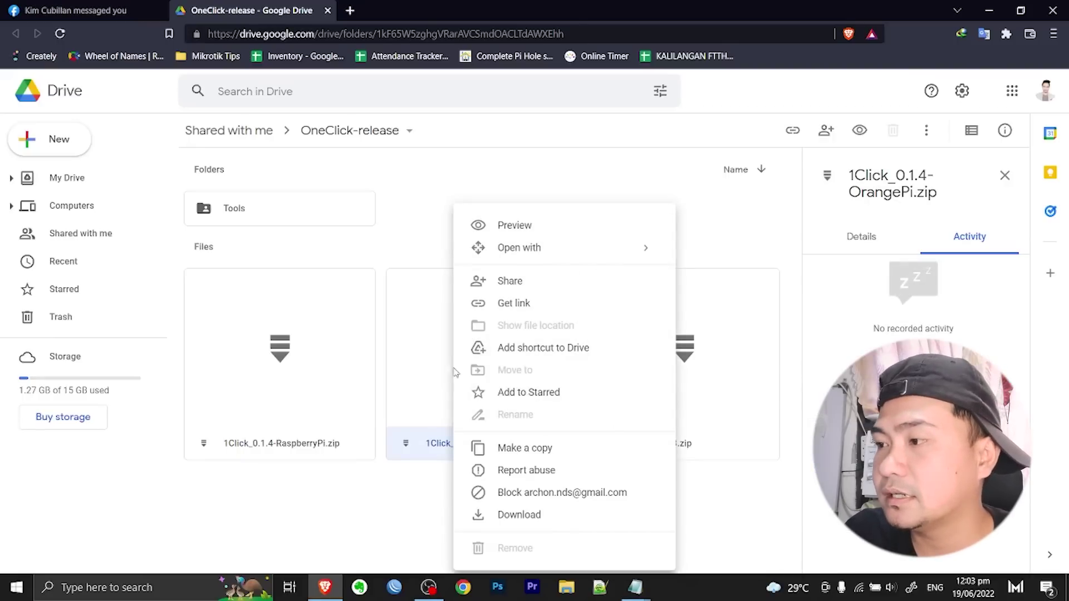
{"action": "key", "text": "Escape"}
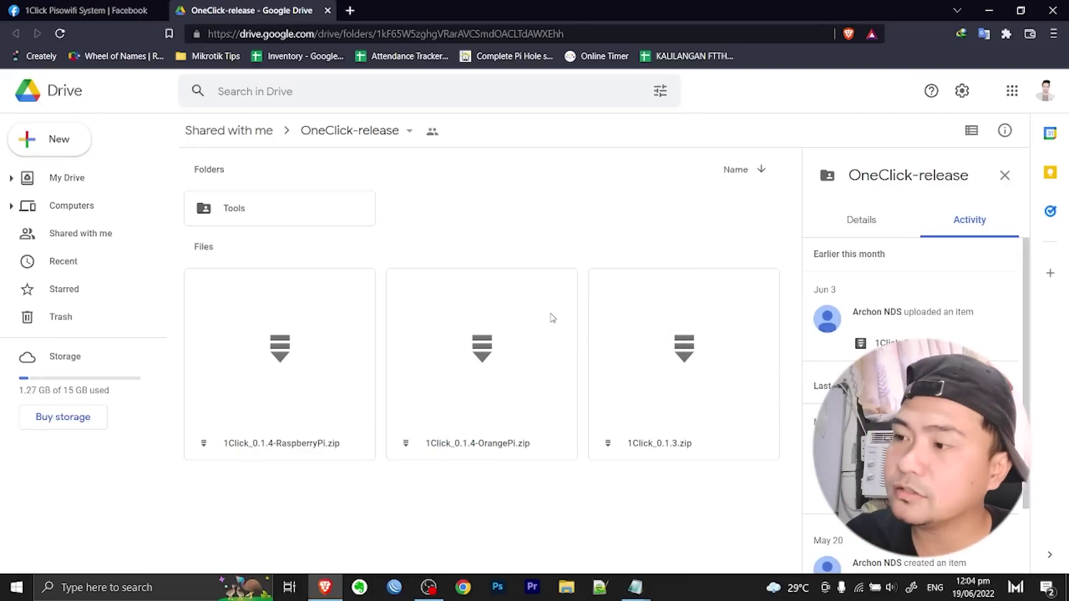
Examine the 1Click Pisowifi System Facebook page, including its pinned download links and recent posts, and return to the OneClick-release Drive folder.
{"action": "left_click", "coordinate": [104, 11]}
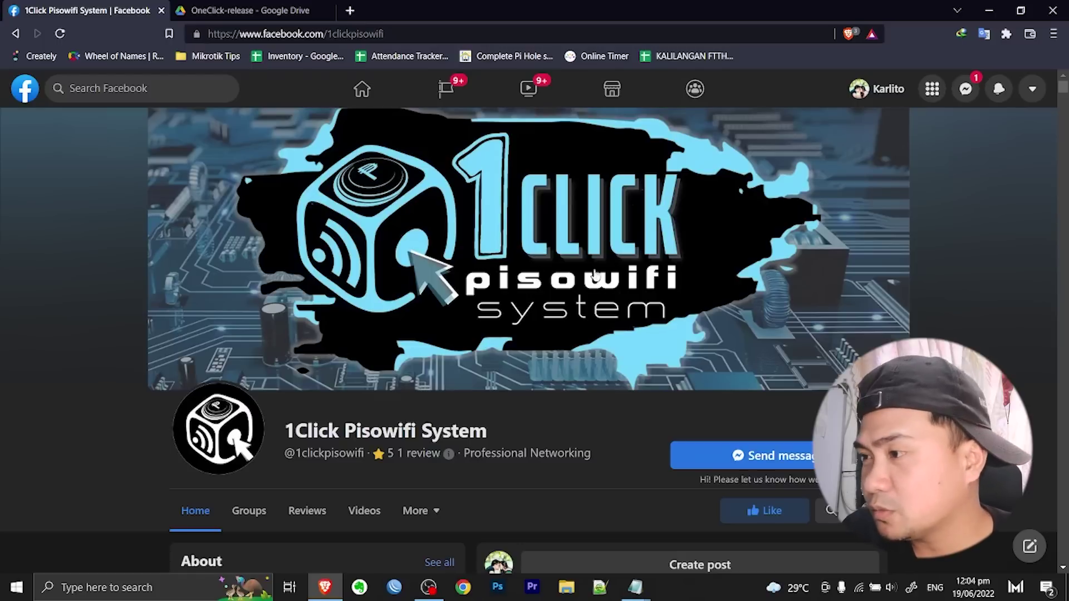
{"action": "scroll", "coordinate": [698, 284], "scroll_direction": "down", "scroll_amount": 1}
{"action": "scroll", "coordinate": [696, 284], "scroll_direction": "up", "scroll_amount": 1}
{"action": "scroll", "coordinate": [668, 278], "scroll_direction": "down", "scroll_amount": 1}
{"action": "scroll", "coordinate": [322, 223], "scroll_direction": "up", "scroll_amount": 1}
{"action": "scroll", "coordinate": [335, 289], "scroll_direction": "down", "scroll_amount": 2}
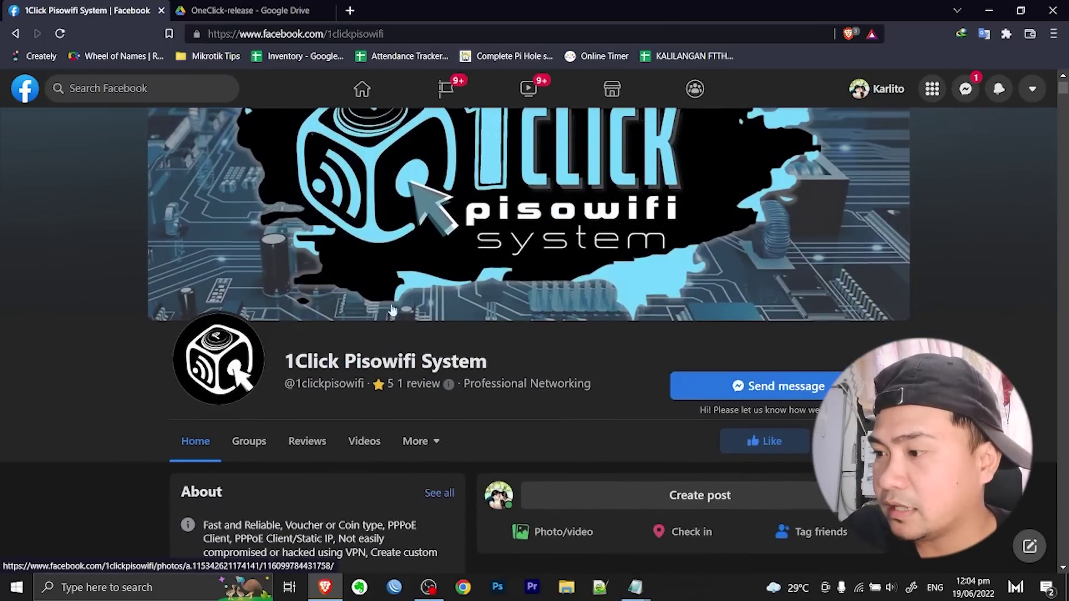
{"action": "scroll", "coordinate": [529, 331], "scroll_direction": "down", "scroll_amount": 1}
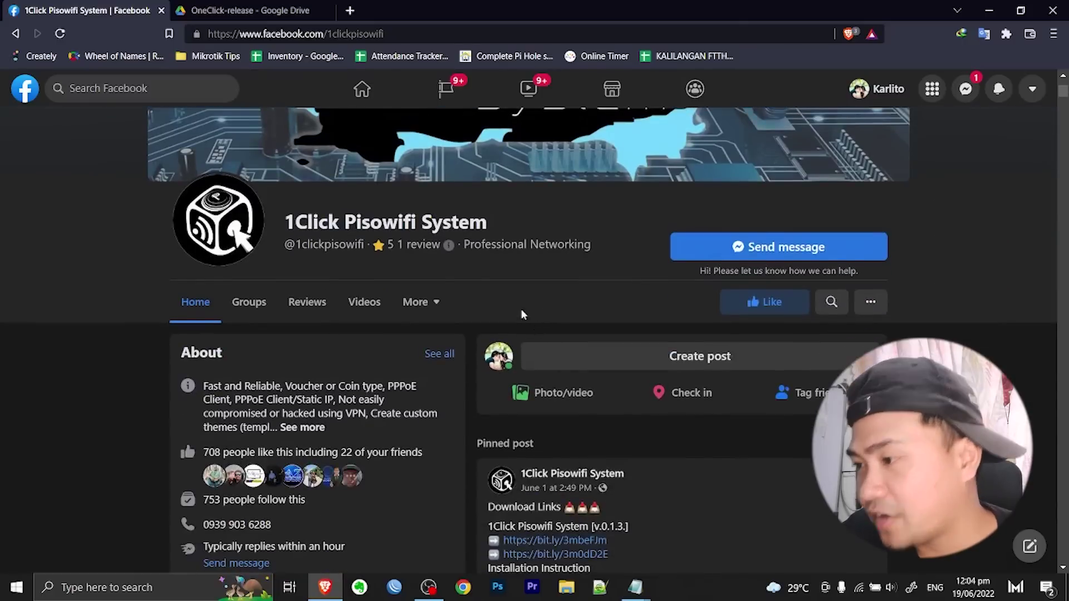
{"action": "scroll", "coordinate": [522, 314], "scroll_direction": "down", "scroll_amount": 3}
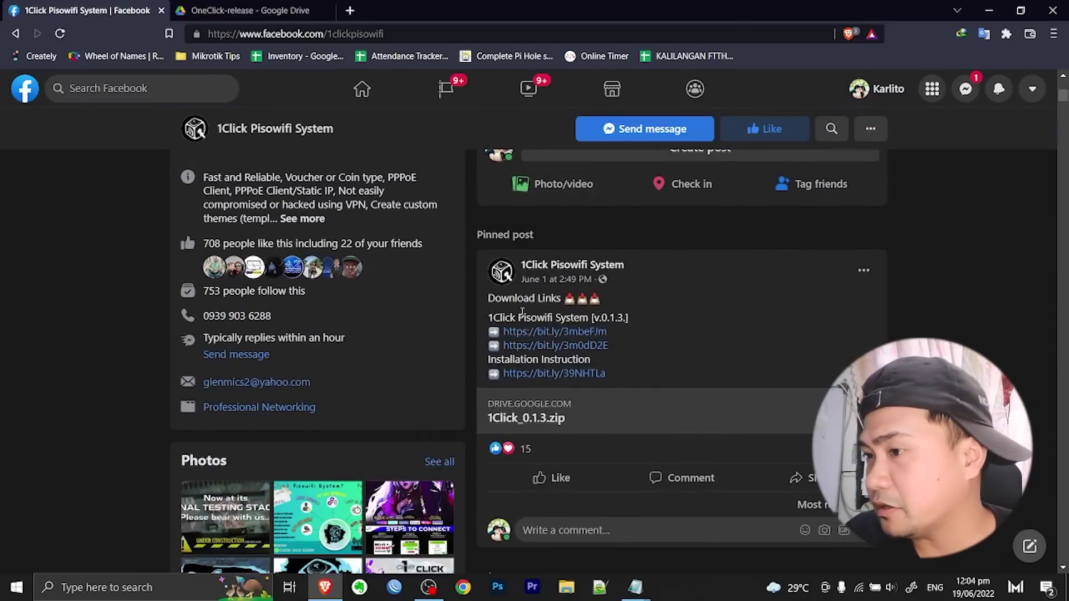
{"action": "scroll", "coordinate": [640, 281], "scroll_direction": "down", "scroll_amount": 3}
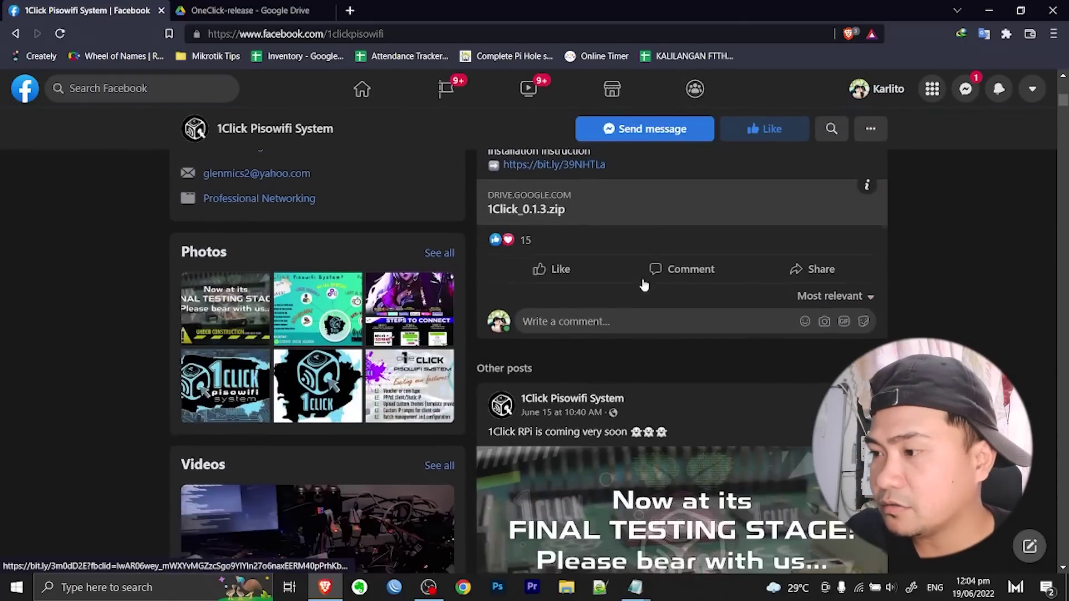
{"action": "scroll", "coordinate": [643, 275], "scroll_direction": "down", "scroll_amount": 3}
{"action": "scroll", "coordinate": [690, 365], "scroll_direction": "up", "scroll_amount": 8}
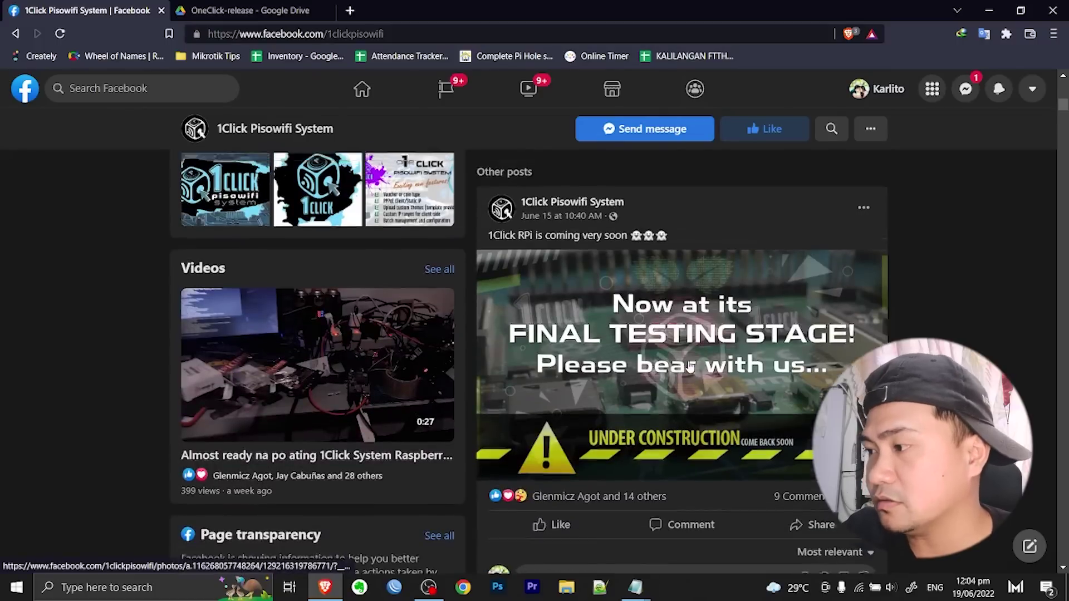
{"action": "scroll", "coordinate": [687, 342], "scroll_direction": "up", "scroll_amount": 5}
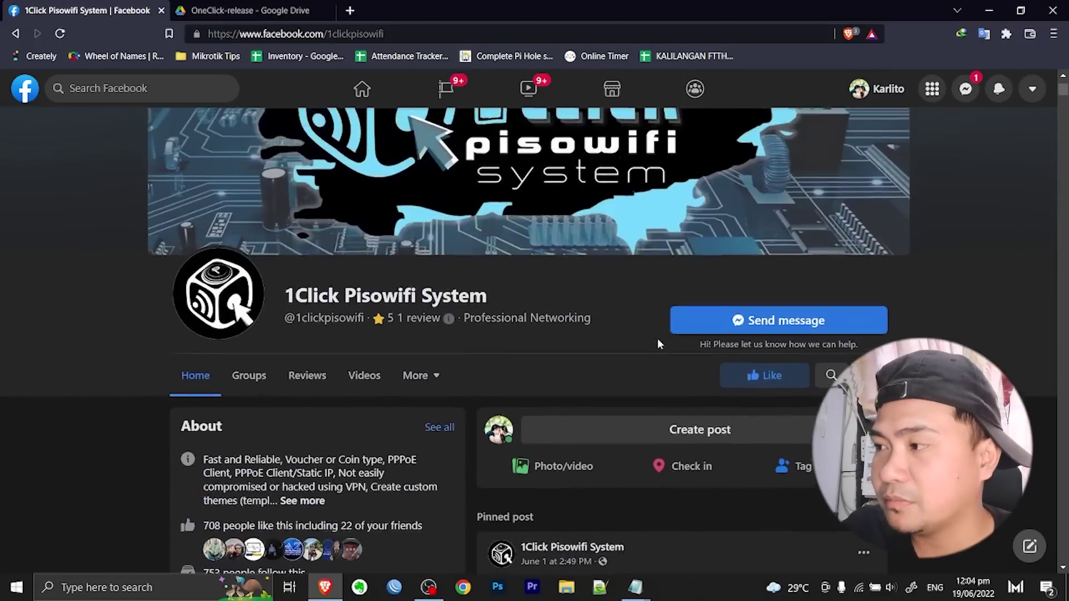
{"action": "left_click", "coordinate": [257, 6]}
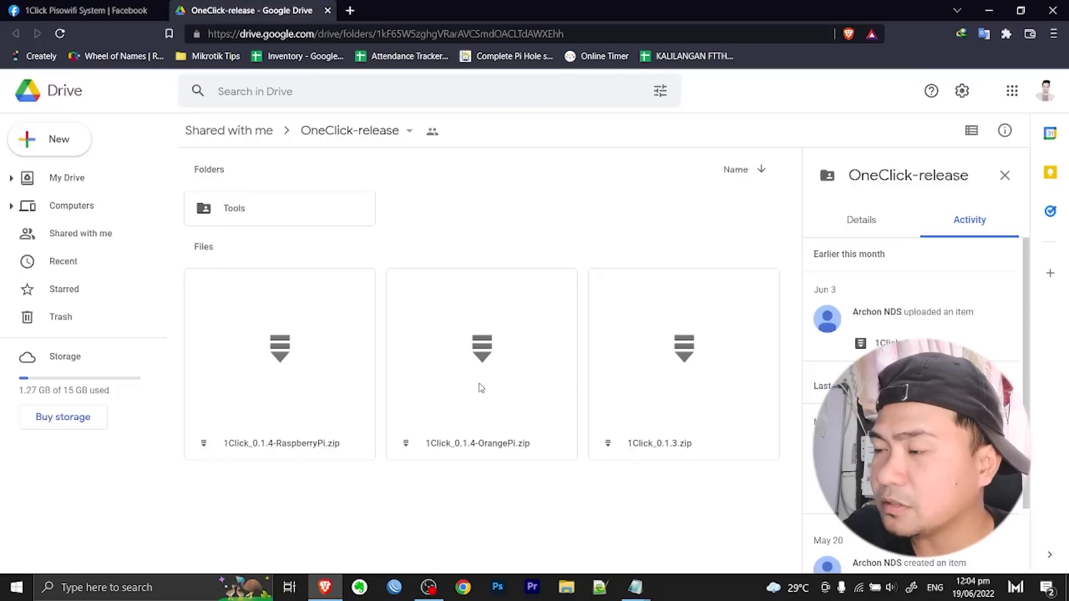
Find balenaEtcher with a Windows search for "bale" and launch it.
{"action": "left_click", "coordinate": [179, 587]}
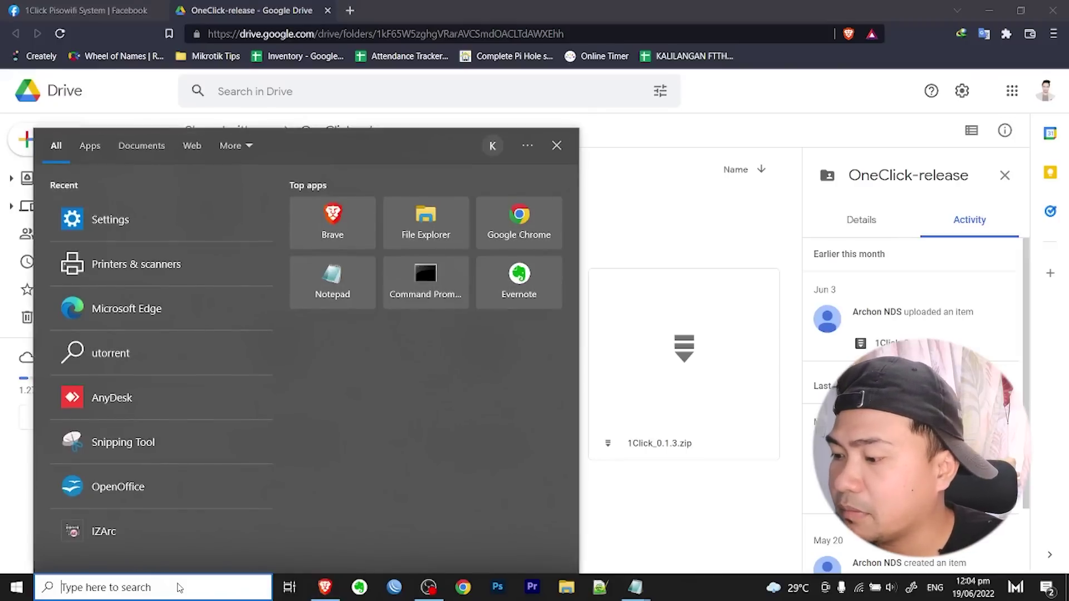
{"action": "type", "text": "bale"}
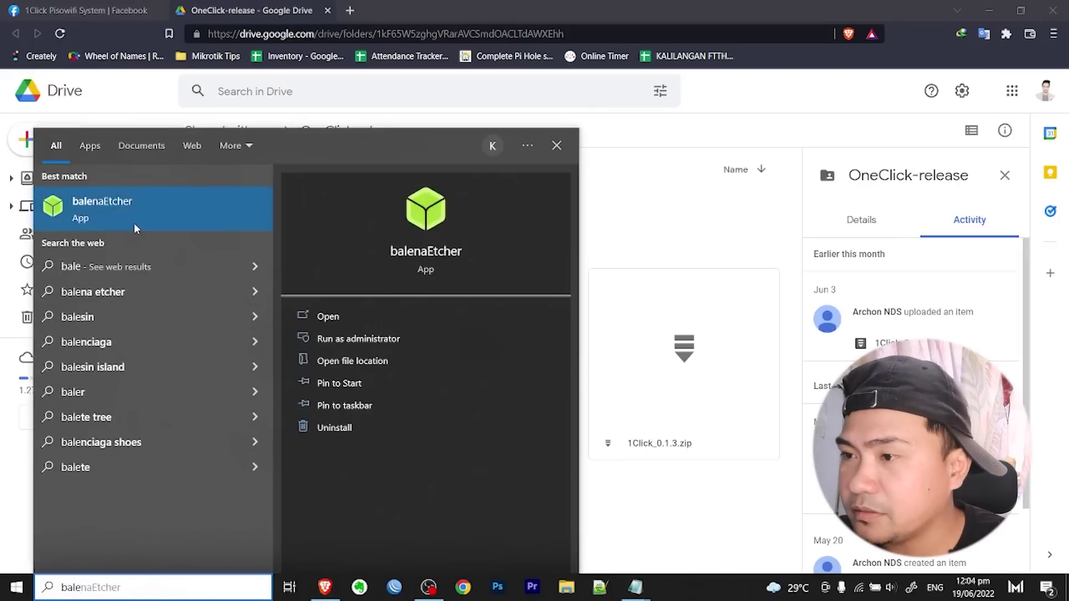
{"action": "left_click", "coordinate": [135, 228]}
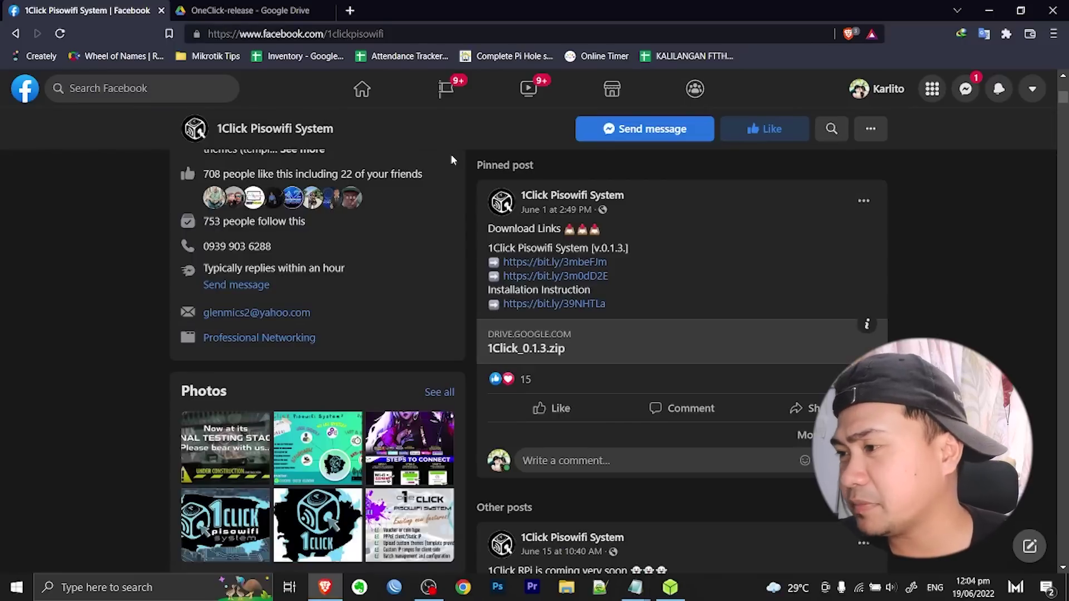
Open the Installation Instruction link from the Facebook page's pinned post in a new browser tab and switch to it.
{"action": "right_click", "coordinate": [539, 305]}
{"action": "left_click", "coordinate": [572, 309]}
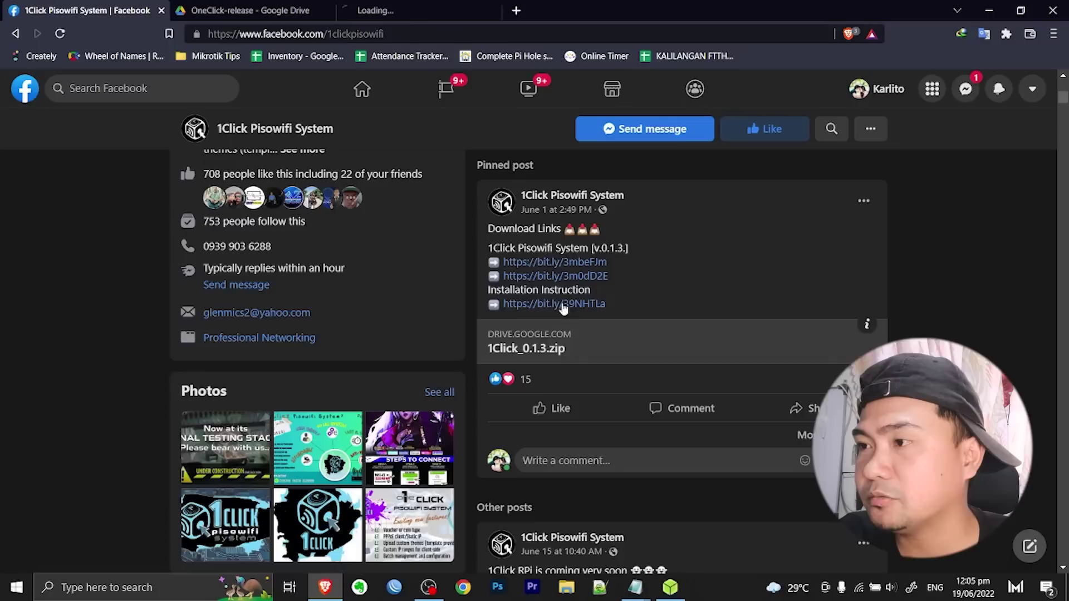
{"action": "left_click", "coordinate": [452, 18]}
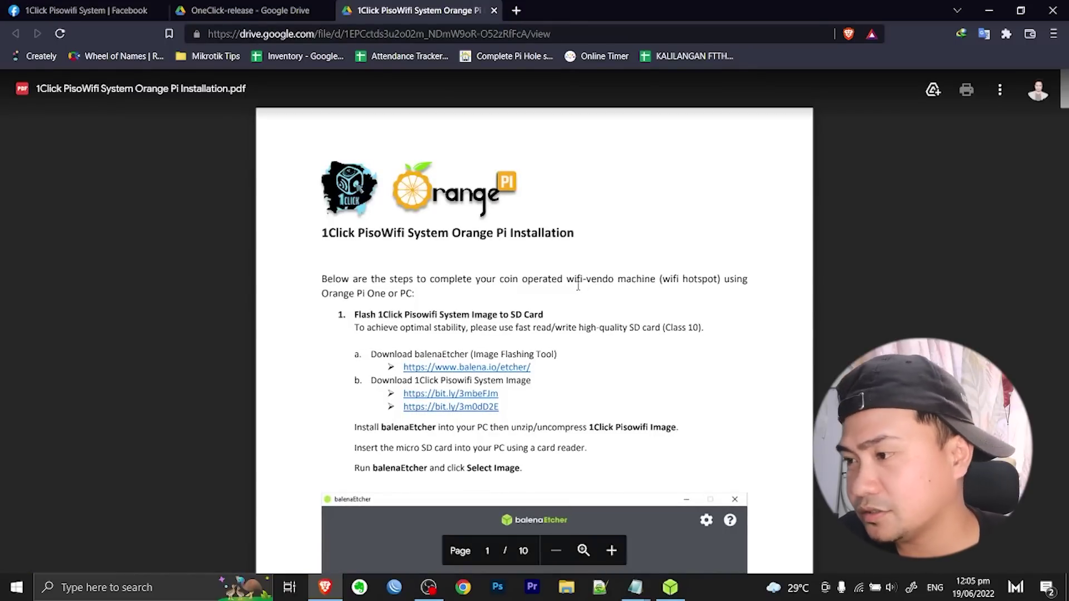
Review the SD card flashing instructions in the 1Click PisoWifi System Orange Pi Installation PDF.
{"action": "scroll", "coordinate": [578, 286], "scroll_direction": "down", "scroll_amount": 15}
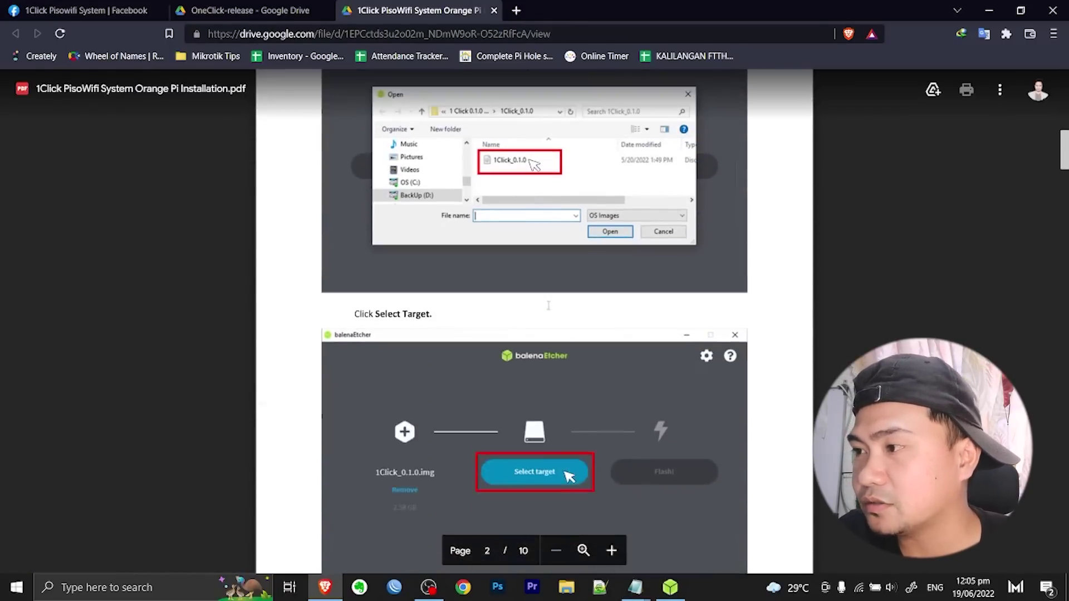
{"action": "scroll", "coordinate": [548, 305], "scroll_direction": "down", "scroll_amount": 15}
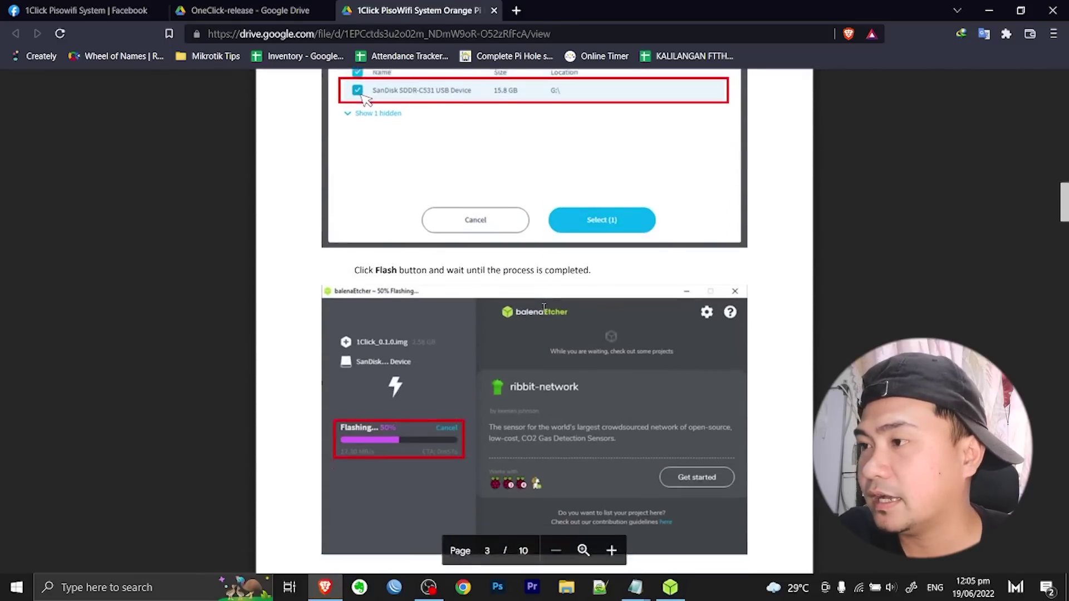
{"action": "scroll", "coordinate": [544, 306], "scroll_direction": "down", "scroll_amount": 15}
{"action": "scroll", "coordinate": [540, 309], "scroll_direction": "down", "scroll_amount": 8}
{"action": "scroll", "coordinate": [540, 309], "scroll_direction": "up", "scroll_amount": 6}
{"action": "scroll", "coordinate": [541, 308], "scroll_direction": "down", "scroll_amount": 3}
{"action": "scroll", "coordinate": [541, 309], "scroll_direction": "up", "scroll_amount": 3}
Examine the Orange Pi wiring diagram and the following setup and license activation pages of the installation PDF.
{"action": "scroll", "coordinate": [511, 336], "scroll_direction": "down", "scroll_amount": 10}
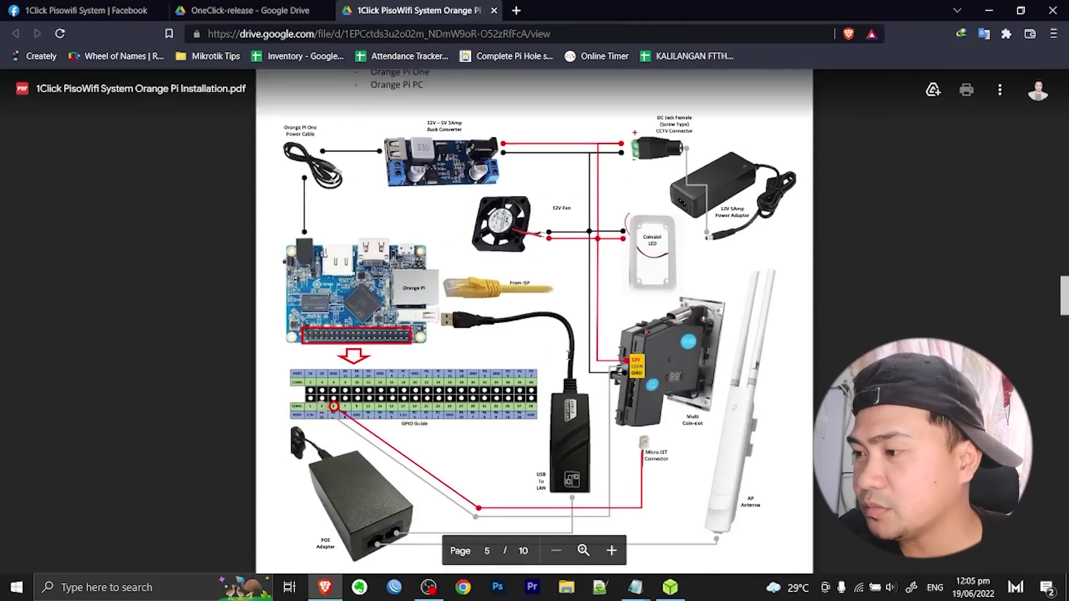
{"action": "scroll", "coordinate": [511, 336], "scroll_direction": "up", "scroll_amount": 3}
{"action": "scroll", "coordinate": [511, 336], "scroll_direction": "down", "scroll_amount": 12}
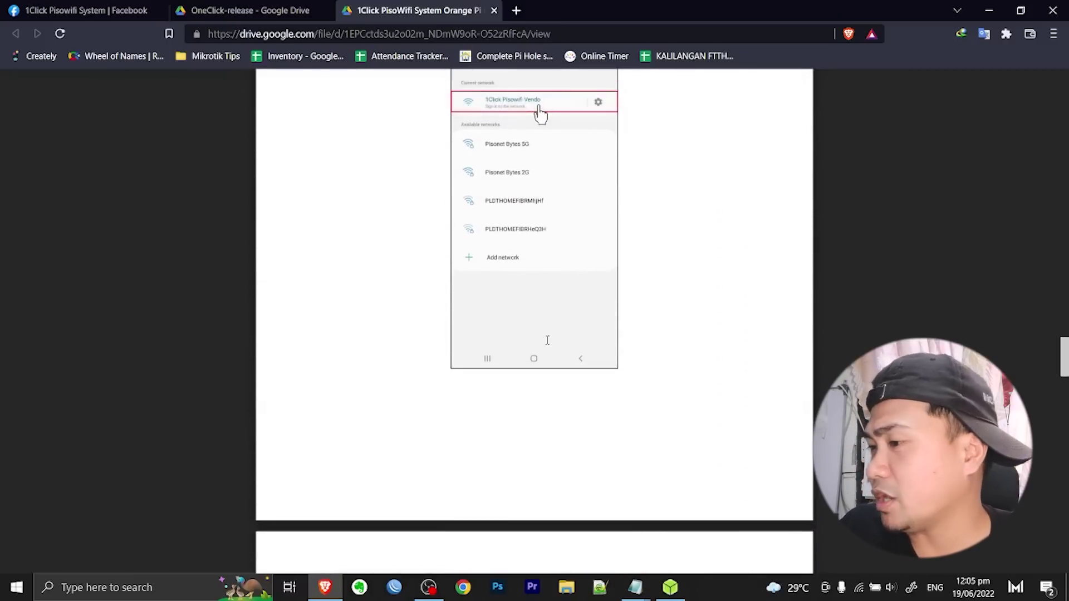
{"action": "scroll", "coordinate": [547, 340], "scroll_direction": "down", "scroll_amount": 3}
{"action": "scroll", "coordinate": [543, 345], "scroll_direction": "up", "scroll_amount": 18}
{"action": "scroll", "coordinate": [534, 355], "scroll_direction": "up", "scroll_amount": 4}
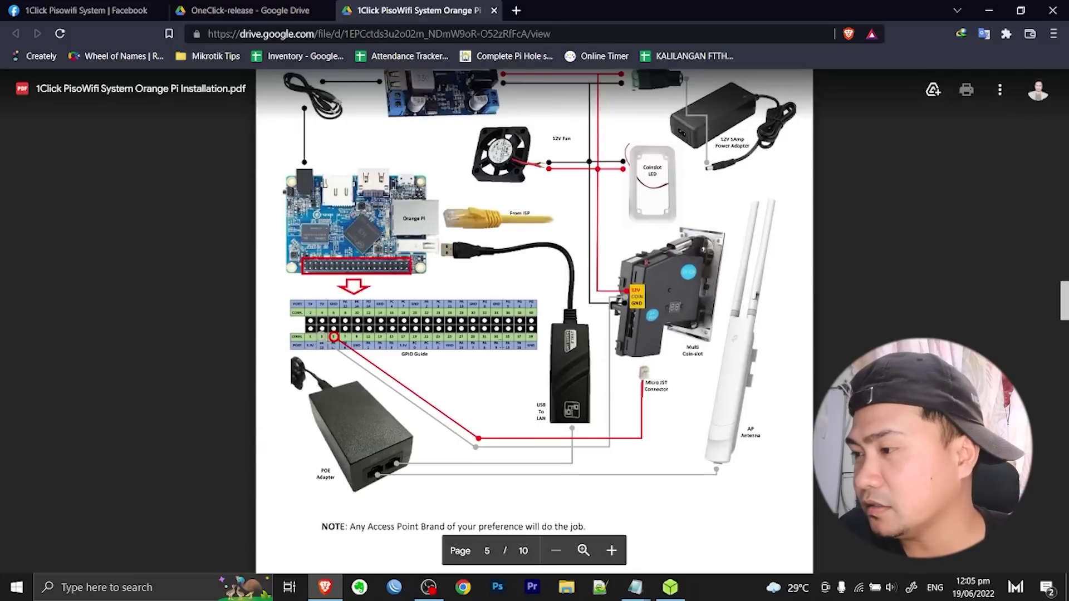
{"action": "scroll", "coordinate": [488, 333], "scroll_direction": "up", "scroll_amount": 4}
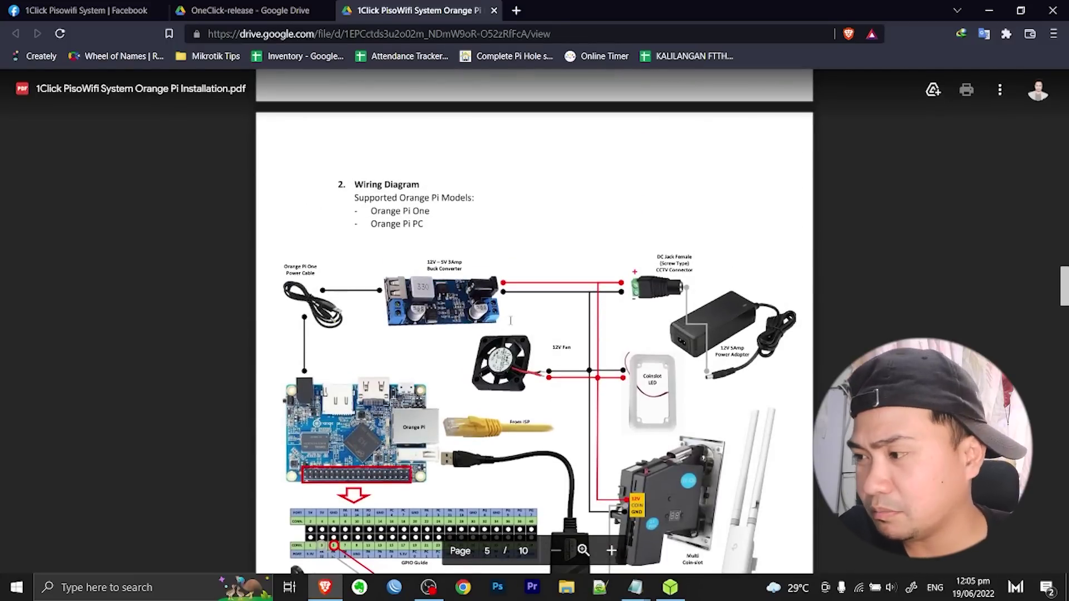
{"action": "scroll", "coordinate": [510, 321], "scroll_direction": "down", "scroll_amount": 13}
{"action": "scroll", "coordinate": [513, 315], "scroll_direction": "down", "scroll_amount": 20}
{"action": "scroll", "coordinate": [512, 316], "scroll_direction": "down", "scroll_amount": 20}
{"action": "scroll", "coordinate": [493, 319], "scroll_direction": "up", "scroll_amount": 20}
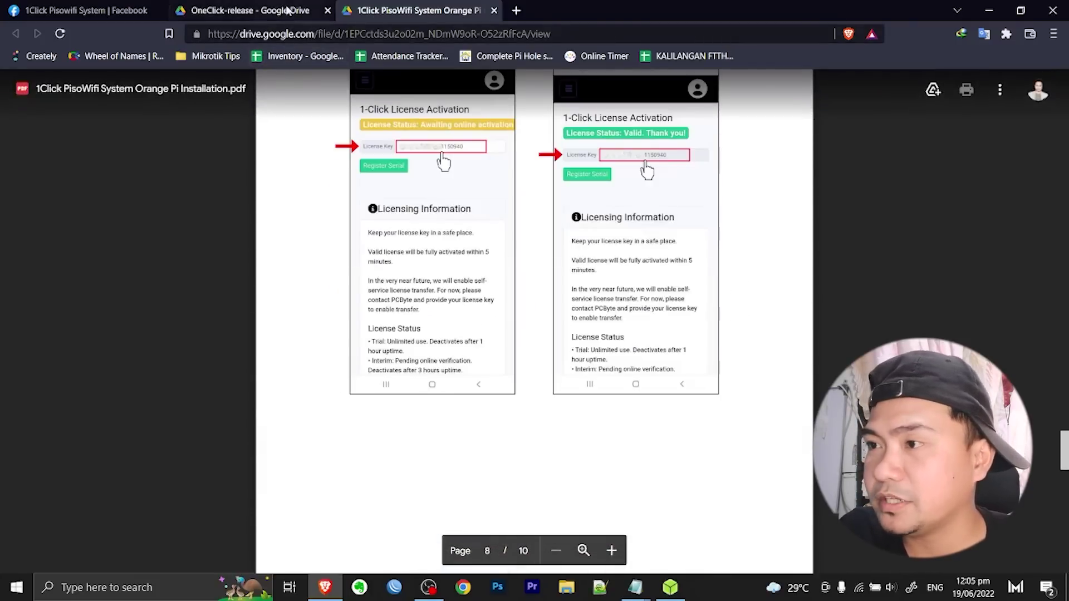
Switch to balenaEtcher, minimize the browser and reposition the Etcher window on the desktop.
{"action": "left_click", "coordinate": [288, 10]}
{"action": "left_click", "coordinate": [92, 10]}
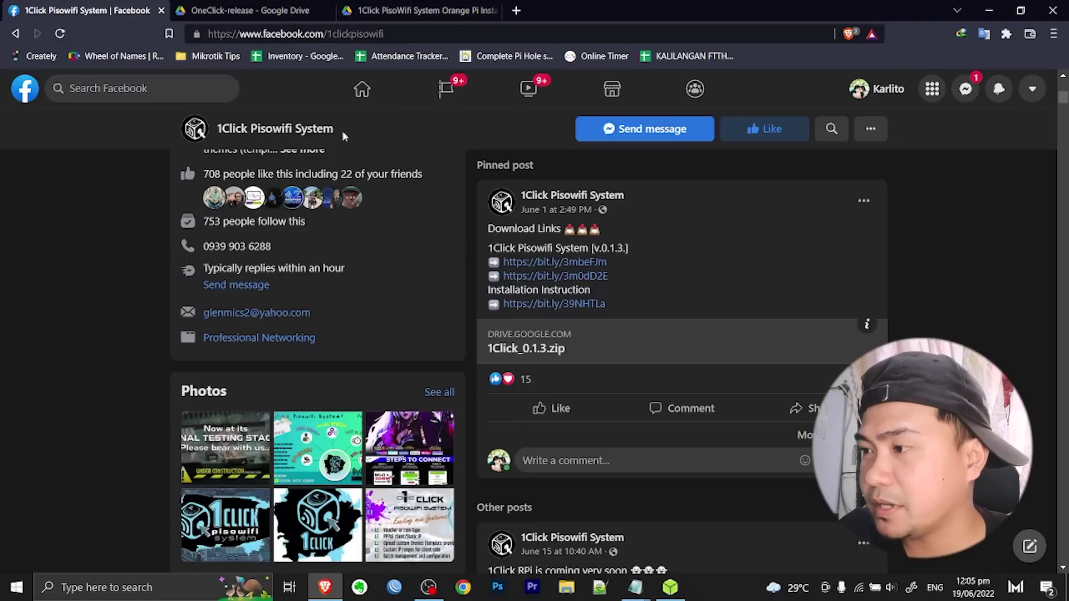
{"action": "left_click", "coordinate": [290, 8]}
{"action": "left_click", "coordinate": [679, 589]}
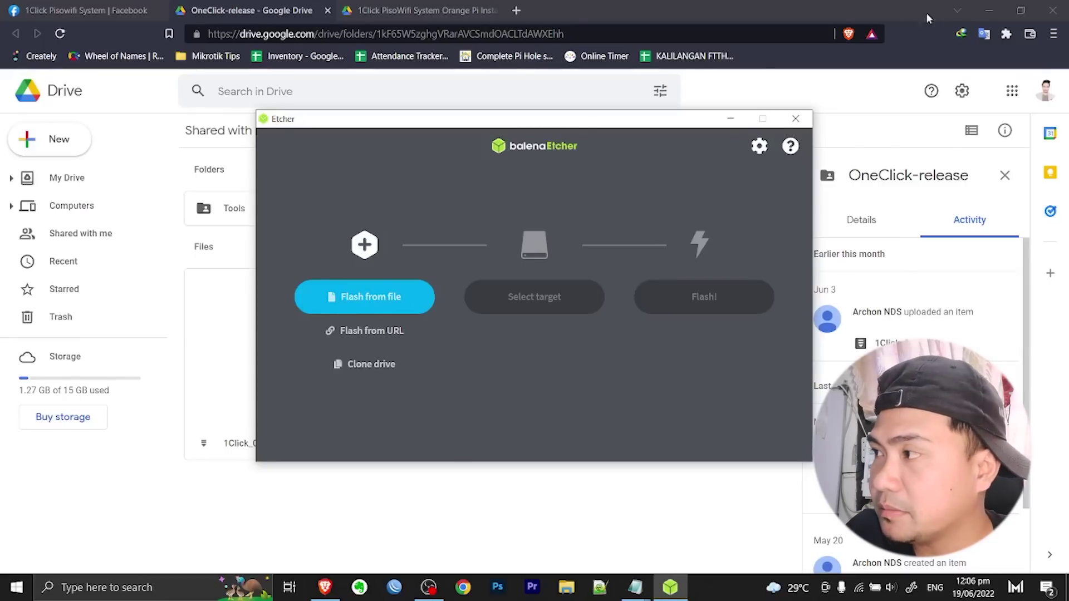
{"action": "left_click", "coordinate": [988, 10]}
{"action": "left_click_drag", "start_coordinate": [596, 143], "coordinate": [517, 115]}
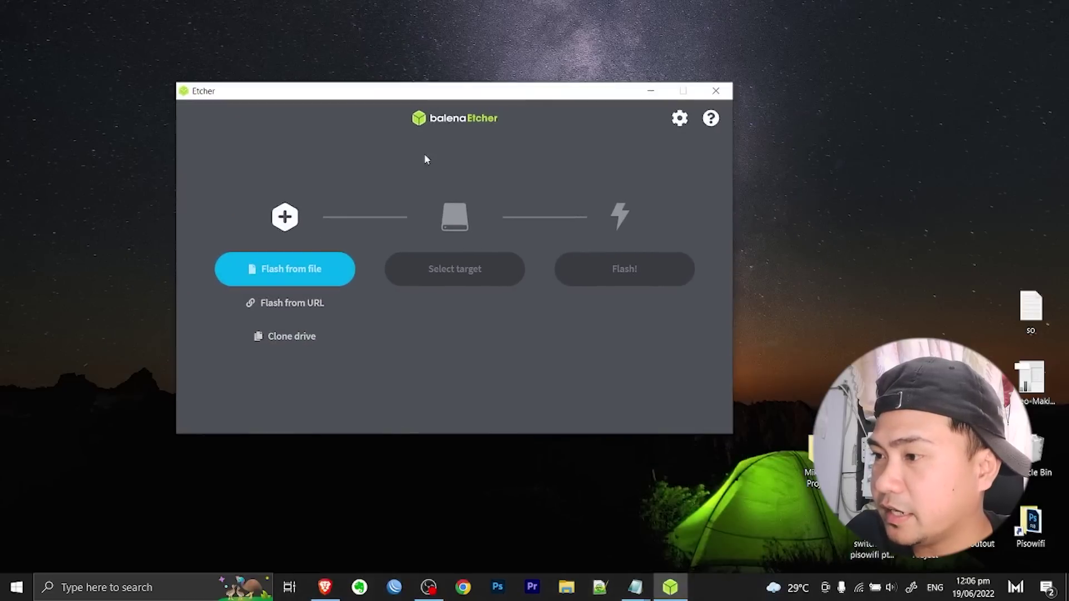
Load the 1Click OrangePi image from the Compressed folder in Downloads and set the Generic STORAGE DEVICE USB Device as the flash target.
{"action": "left_click", "coordinate": [287, 268]}
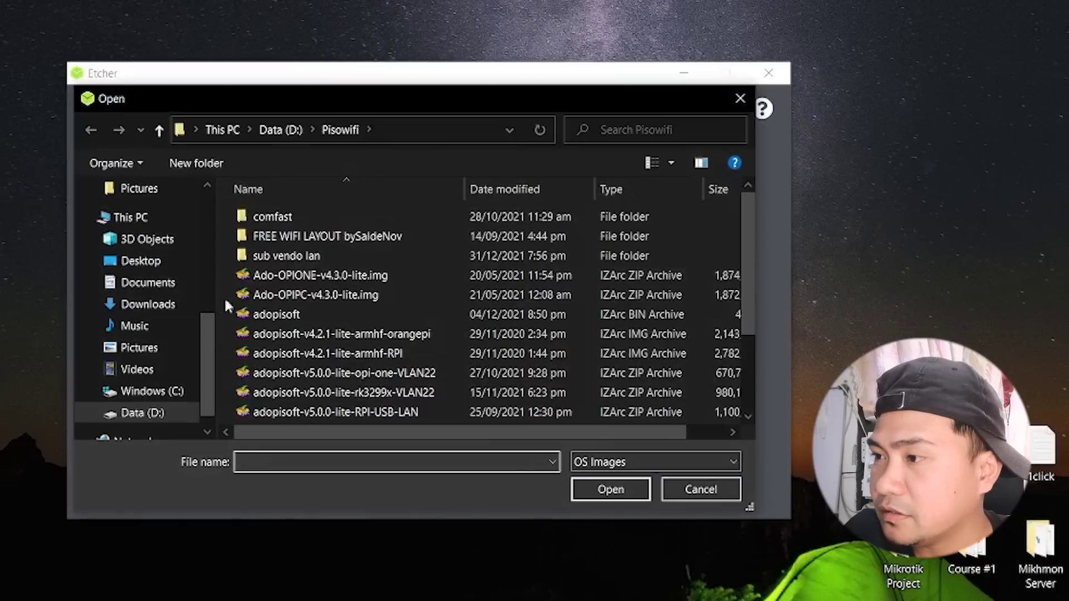
{"action": "left_click", "coordinate": [135, 306]}
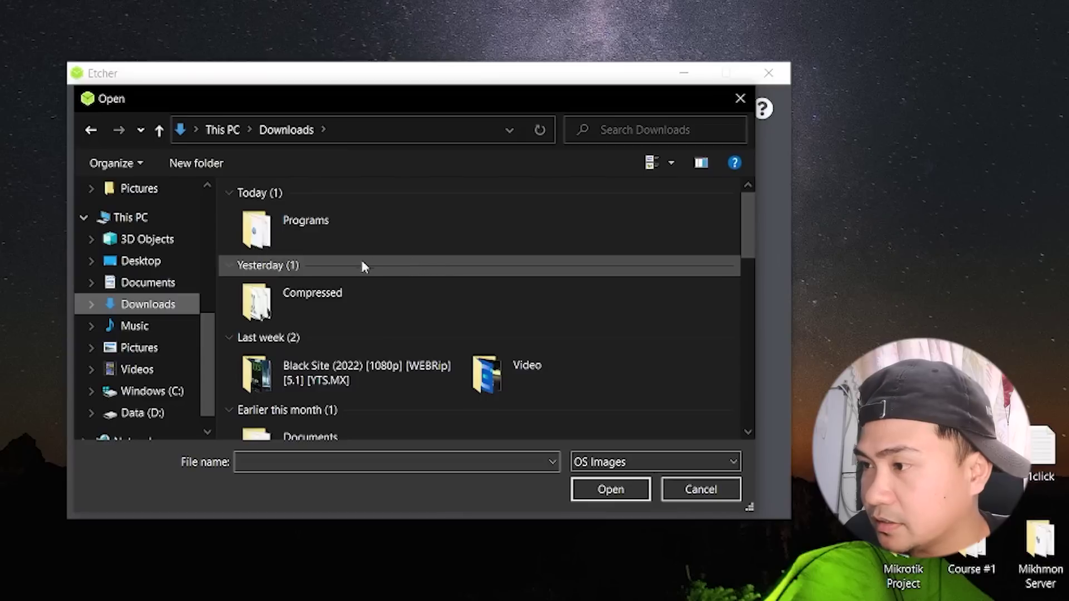
{"action": "double_click", "coordinate": [326, 296]}
{"action": "left_click", "coordinate": [322, 219]}
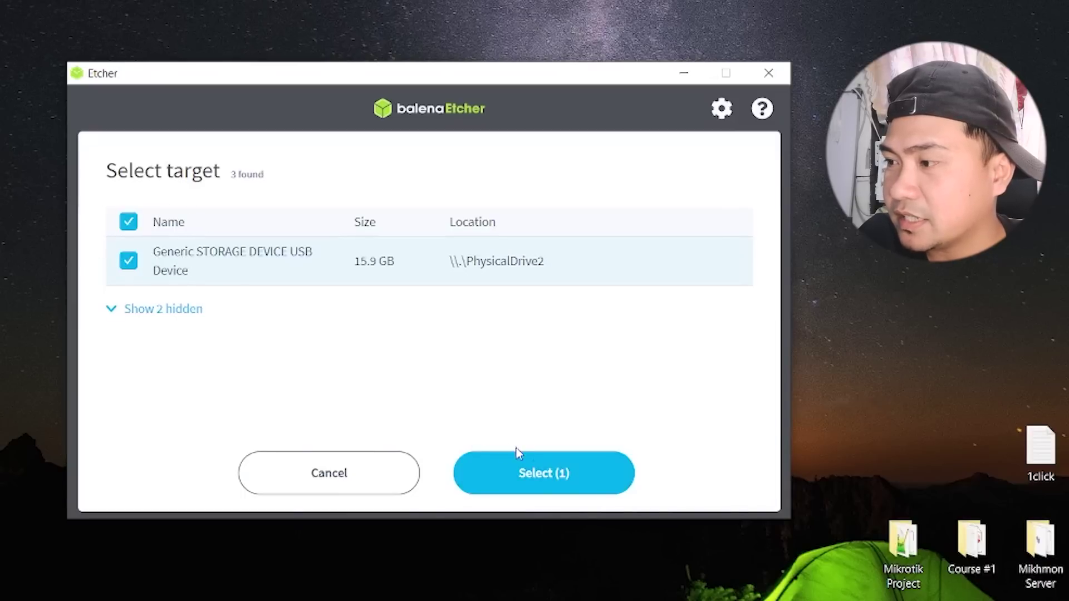
{"action": "left_click", "coordinate": [573, 477]}
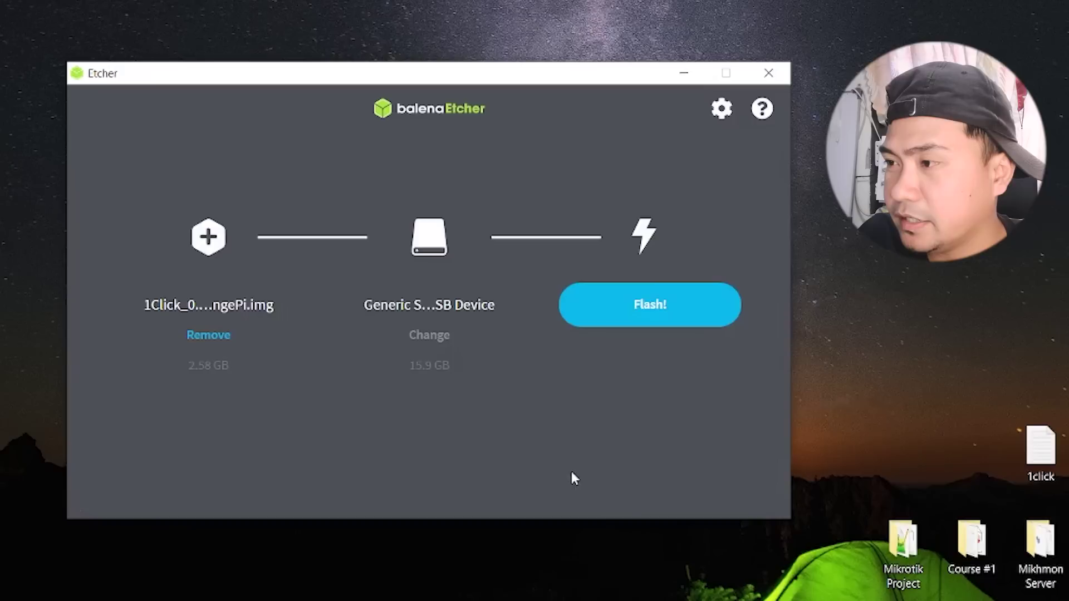
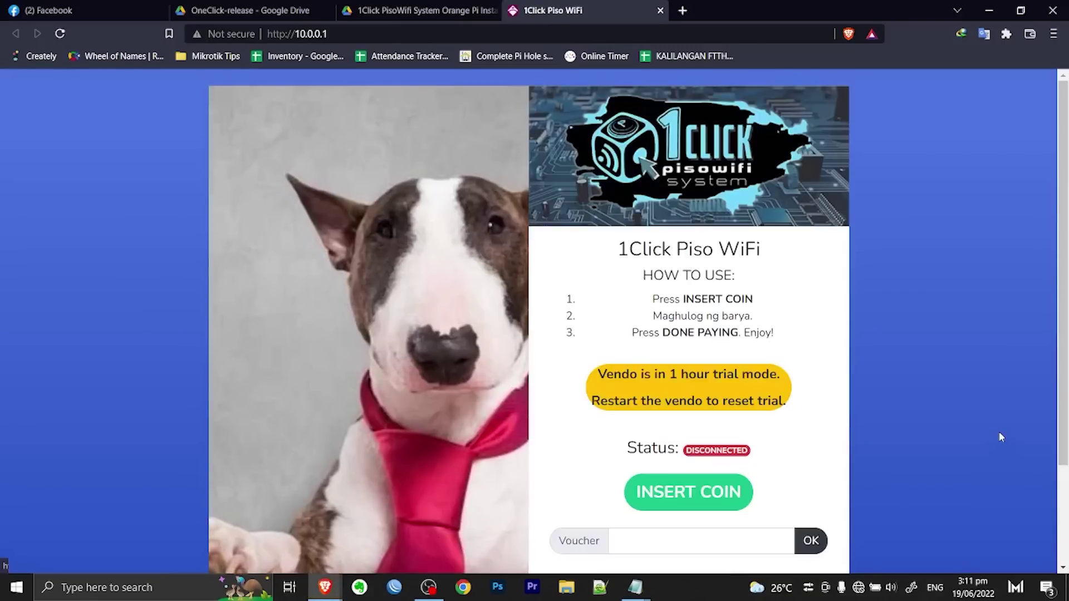
Examine the 1Click Piso WiFi portal page at 10.0.0.1, covering the usage instructions, trial notice, connection status and admin panel link.
{"action": "scroll", "coordinate": [634, 288], "scroll_direction": "down", "scroll_amount": 2}
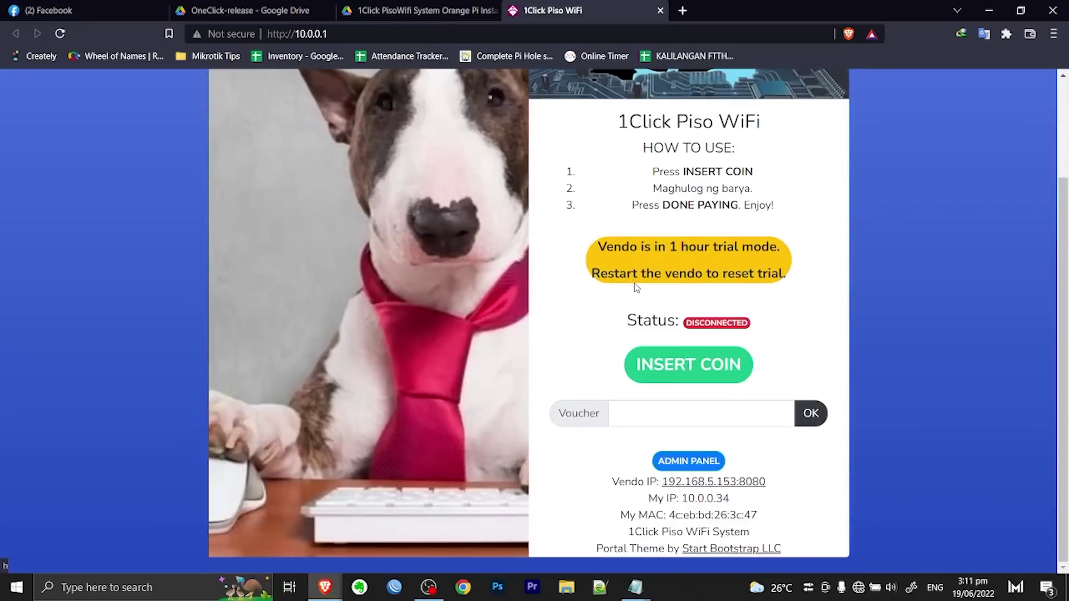
{"action": "scroll", "coordinate": [636, 285], "scroll_direction": "up", "scroll_amount": 2}
{"action": "scroll", "coordinate": [469, 284], "scroll_direction": "down", "scroll_amount": 2}
{"action": "scroll", "coordinate": [463, 281], "scroll_direction": "up", "scroll_amount": 2}
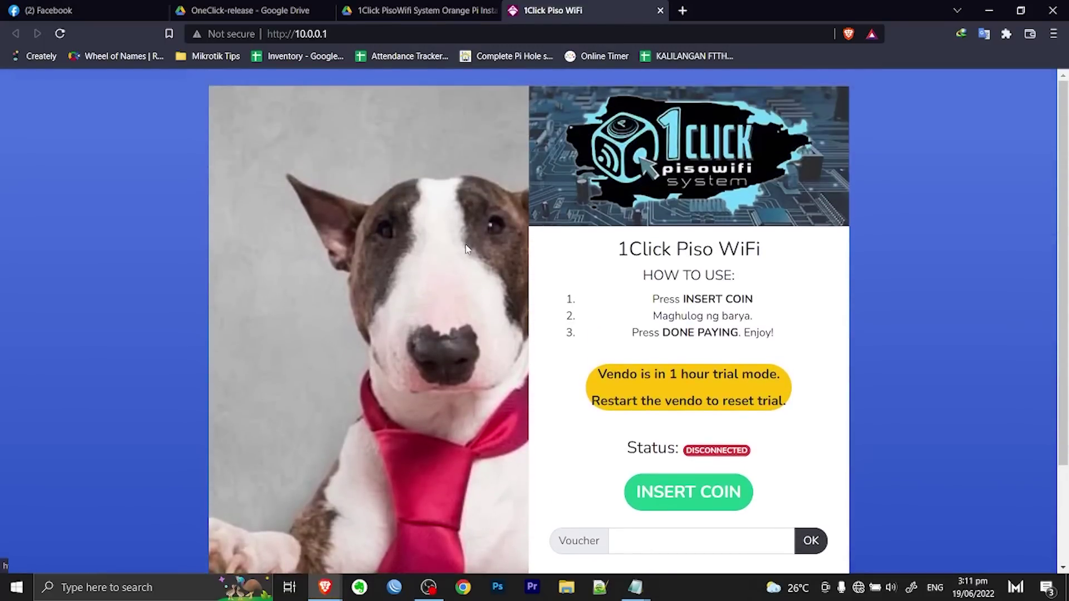
{"action": "scroll", "coordinate": [940, 237], "scroll_direction": "down", "scroll_amount": 2}
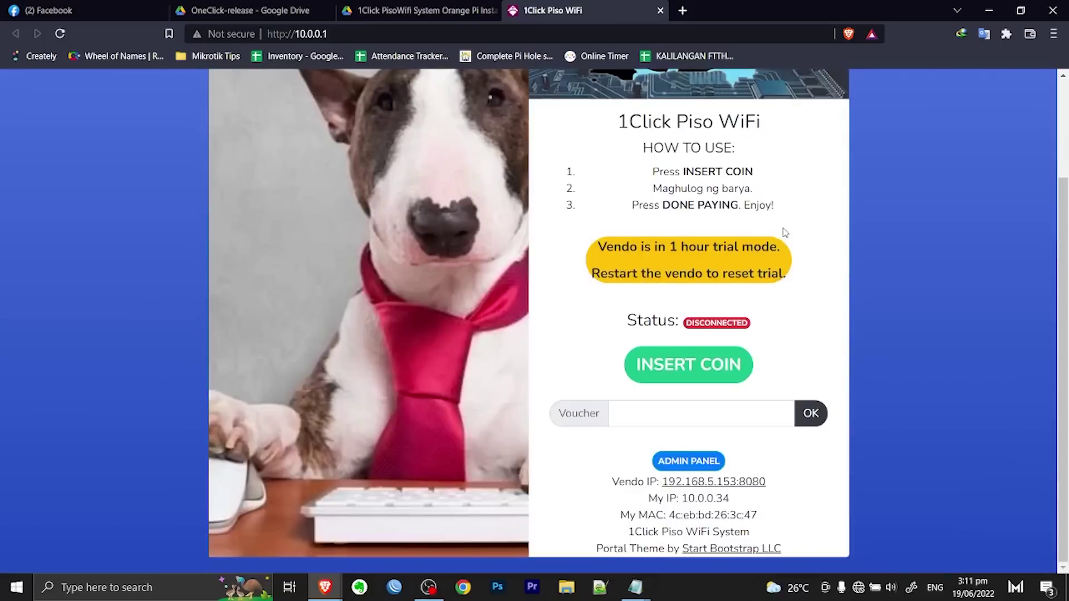
{"action": "scroll", "coordinate": [790, 234], "scroll_direction": "up", "scroll_amount": 2}
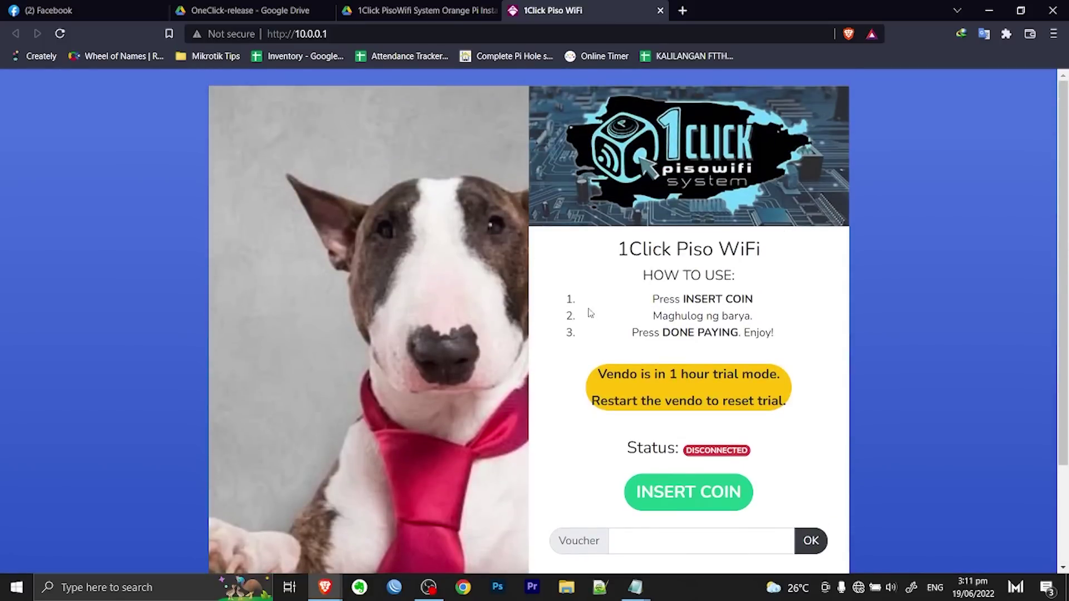
{"action": "scroll", "coordinate": [692, 357], "scroll_direction": "down", "scroll_amount": 1}
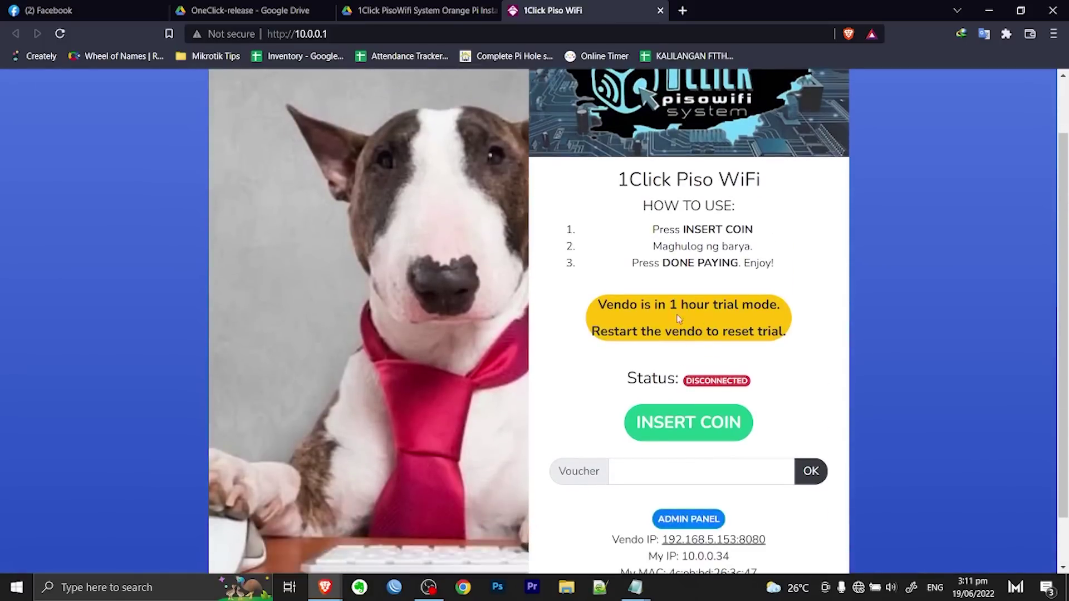
Open the vendo's admin panel from the portal page and load the portal at 10.0.0.1 in a second browser tab.
{"action": "scroll", "coordinate": [640, 319], "scroll_direction": "down", "scroll_amount": 1}
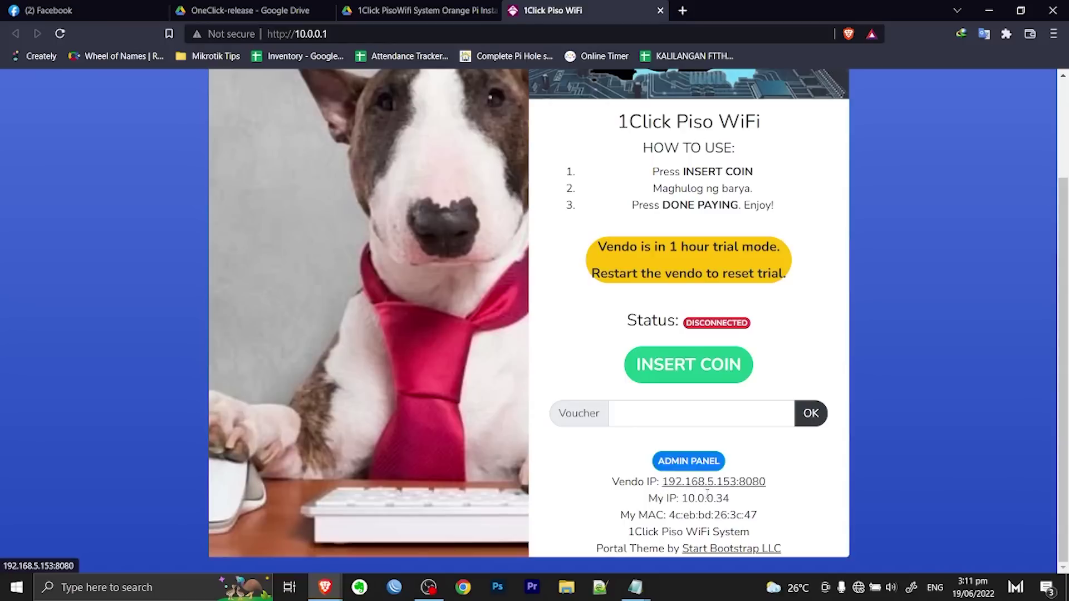
{"action": "left_click", "coordinate": [688, 466]}
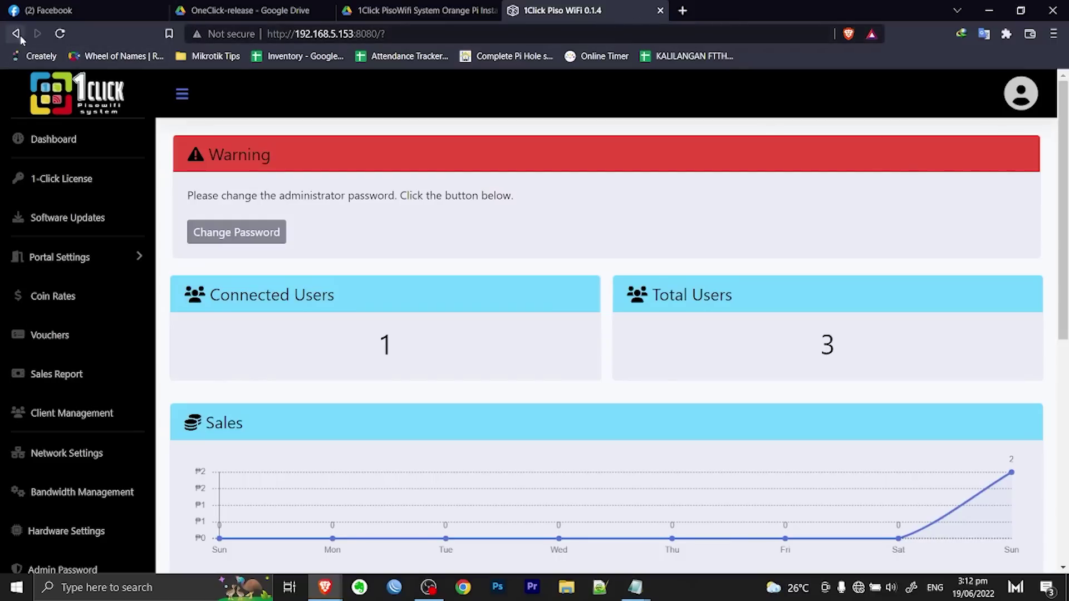
{"action": "left_click", "coordinate": [682, 10]}
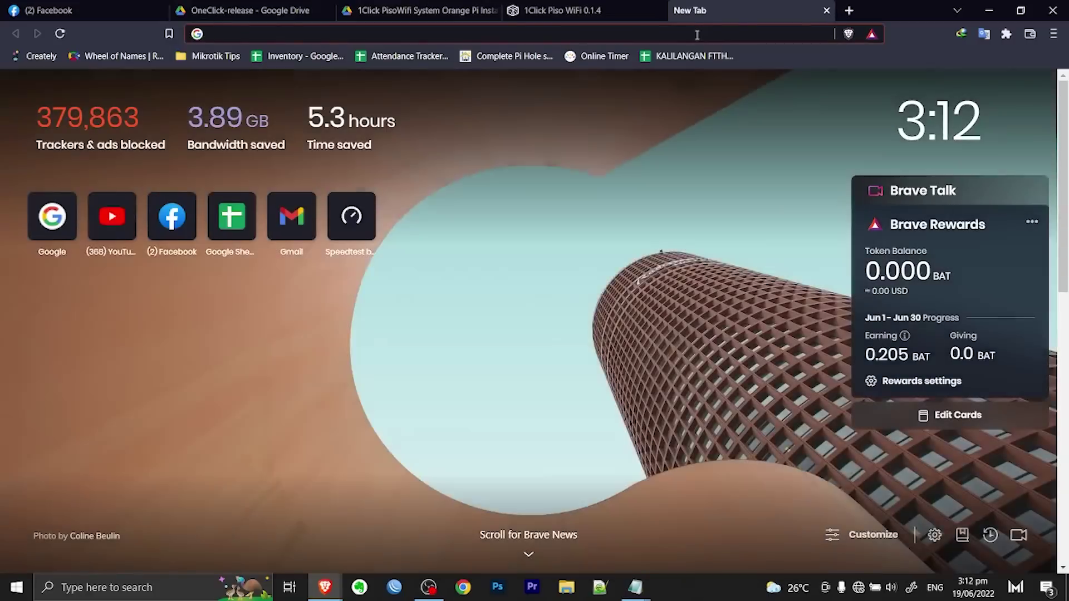
{"action": "type", "text": "10"}
{"action": "key", "text": "Return"}
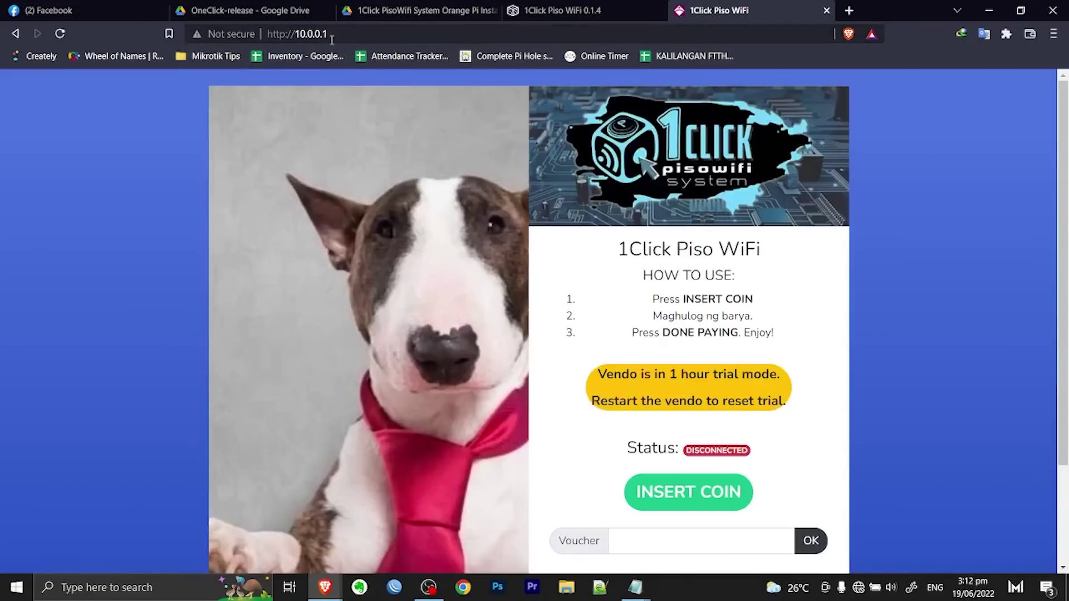
{"action": "scroll", "coordinate": [761, 108], "scroll_direction": "down", "scroll_amount": 2}
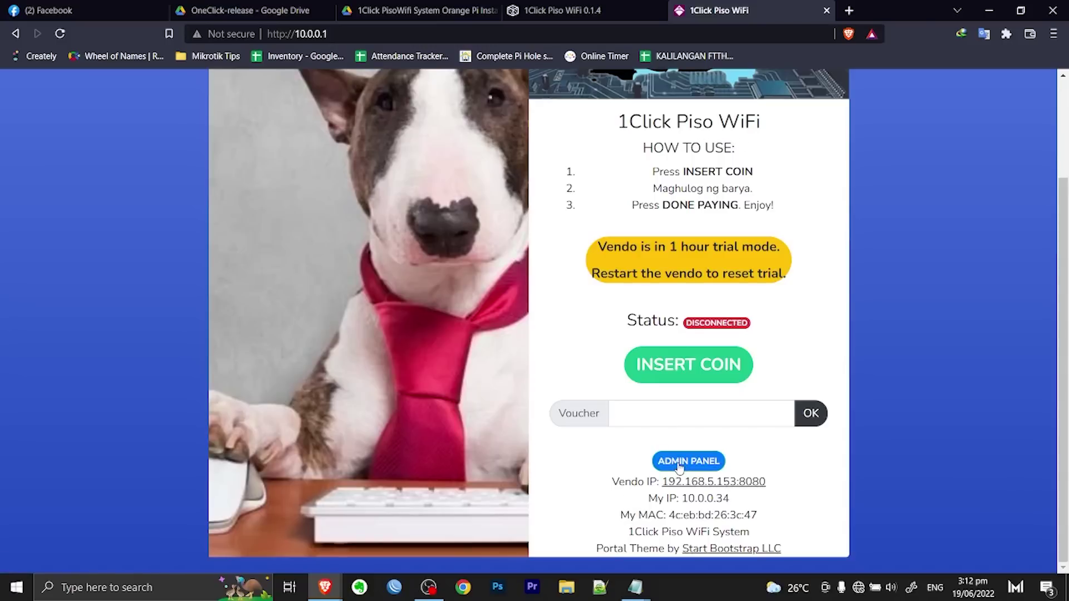
Examine the admin dashboard, covering the password warning, user counts, sales chart, system resources, system information and the list of admin sections.
{"action": "left_click", "coordinate": [602, 12]}
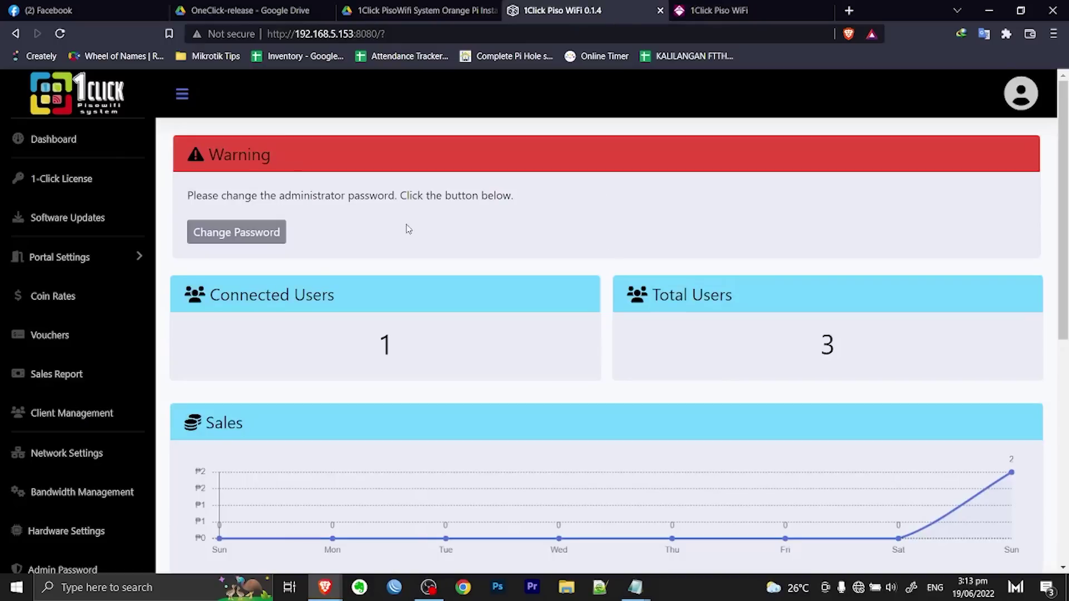
{"action": "scroll", "coordinate": [116, 177], "scroll_direction": "down", "scroll_amount": 5}
{"action": "scroll", "coordinate": [114, 178], "scroll_direction": "down", "scroll_amount": 2}
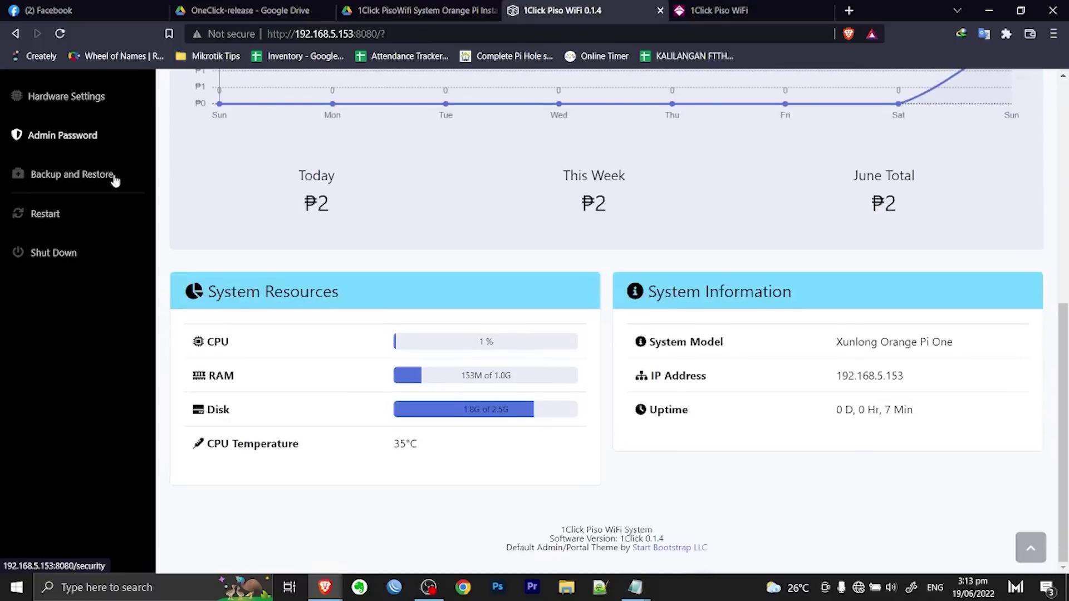
{"action": "scroll", "coordinate": [122, 178], "scroll_direction": "up", "scroll_amount": 8}
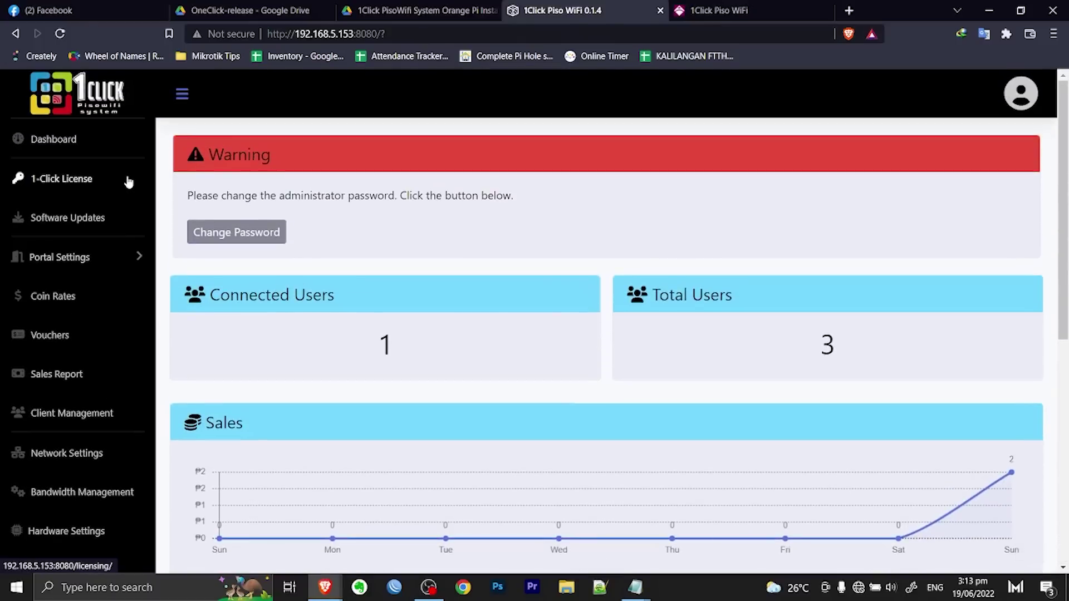
{"action": "scroll", "coordinate": [451, 213], "scroll_direction": "down", "scroll_amount": 7}
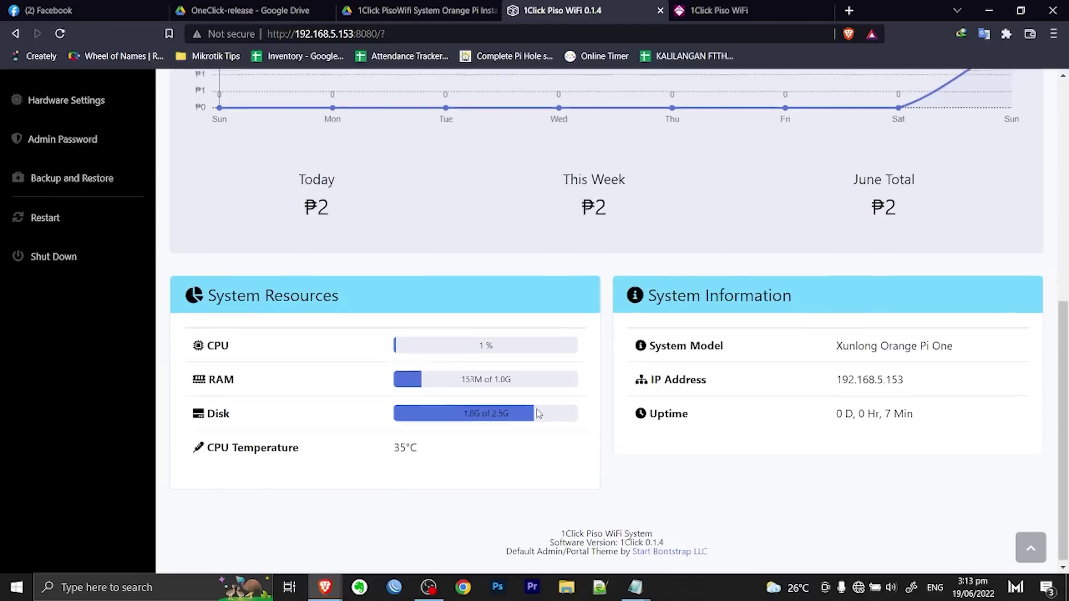
{"action": "scroll", "coordinate": [531, 411], "scroll_direction": "up", "scroll_amount": 8}
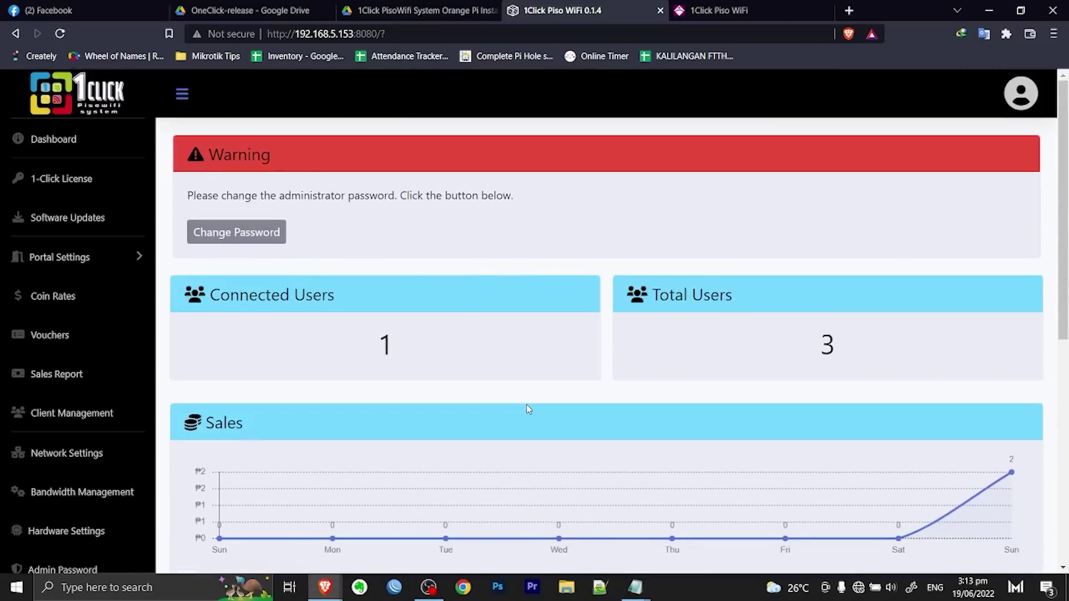
{"action": "scroll", "coordinate": [528, 410], "scroll_direction": "down", "scroll_amount": 8}
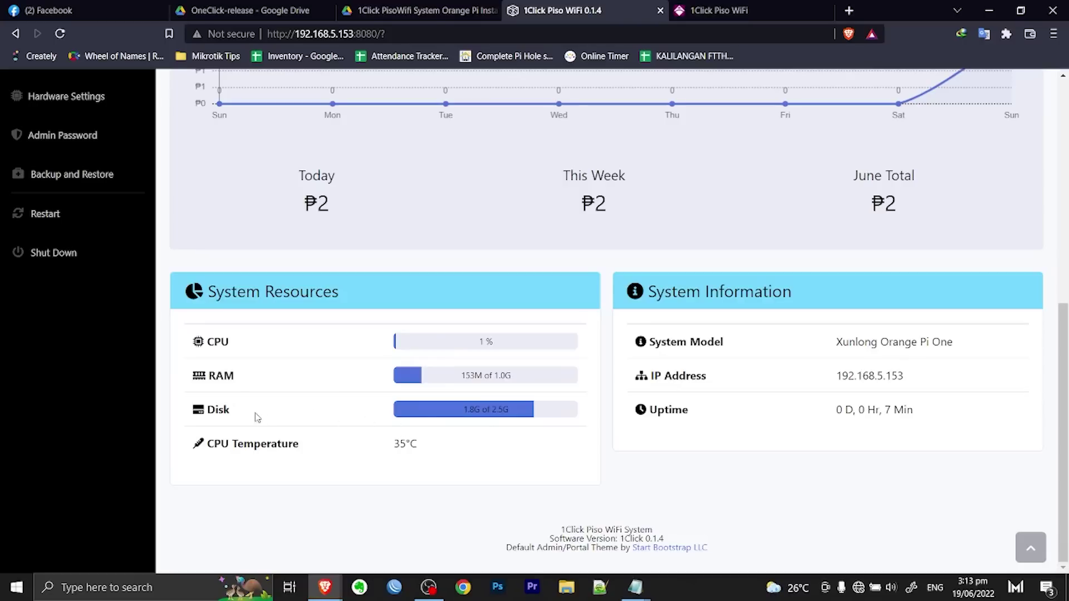
{"action": "scroll", "coordinate": [445, 423], "scroll_direction": "up", "scroll_amount": 8}
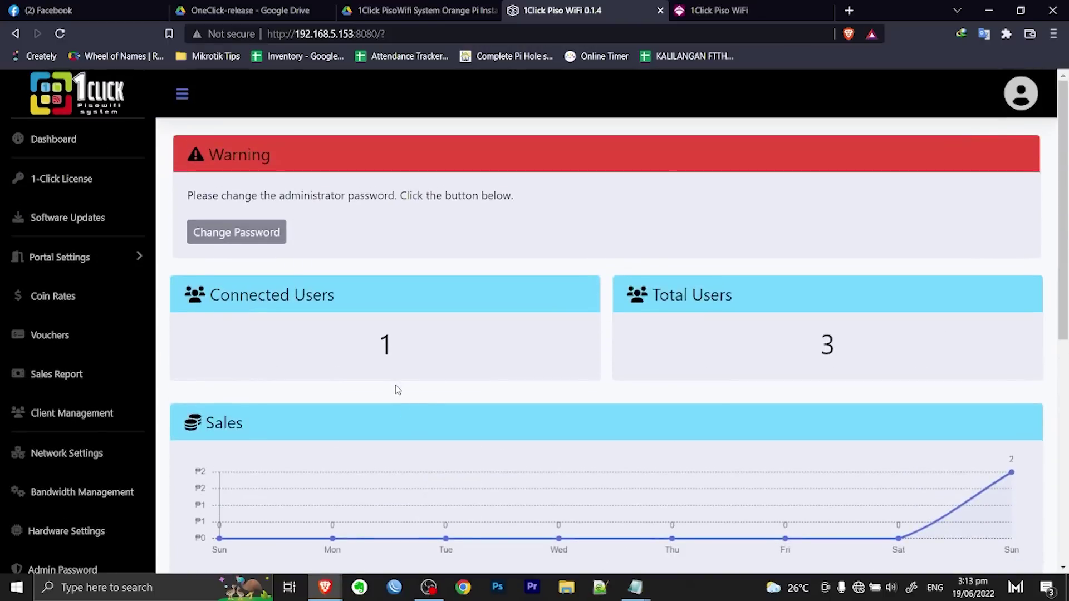
{"action": "scroll", "coordinate": [525, 298], "scroll_direction": "down", "scroll_amount": 8}
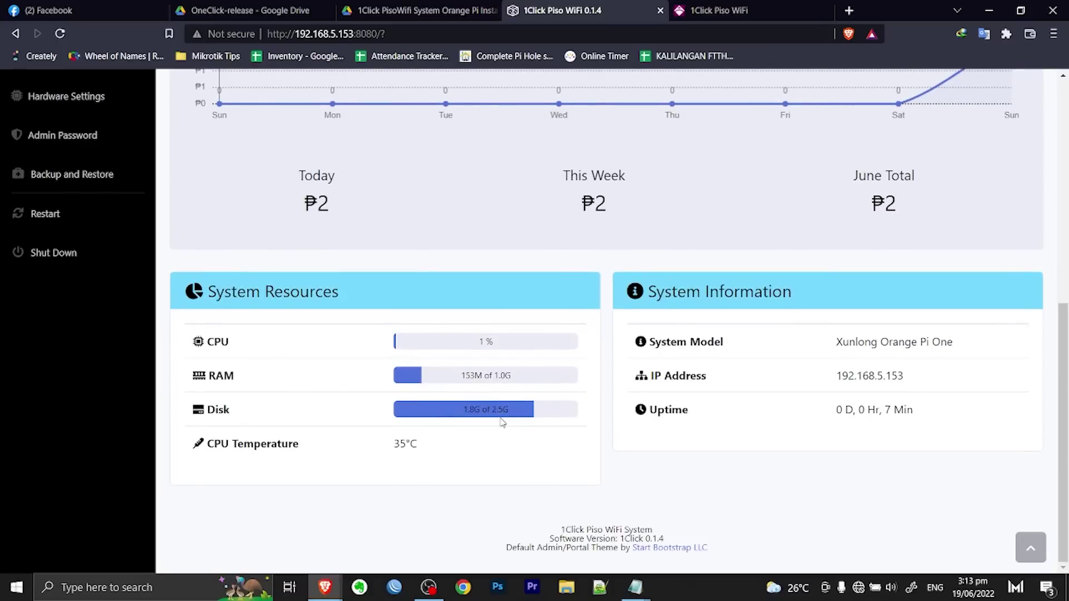
{"action": "scroll", "coordinate": [503, 423], "scroll_direction": "up", "scroll_amount": 10}
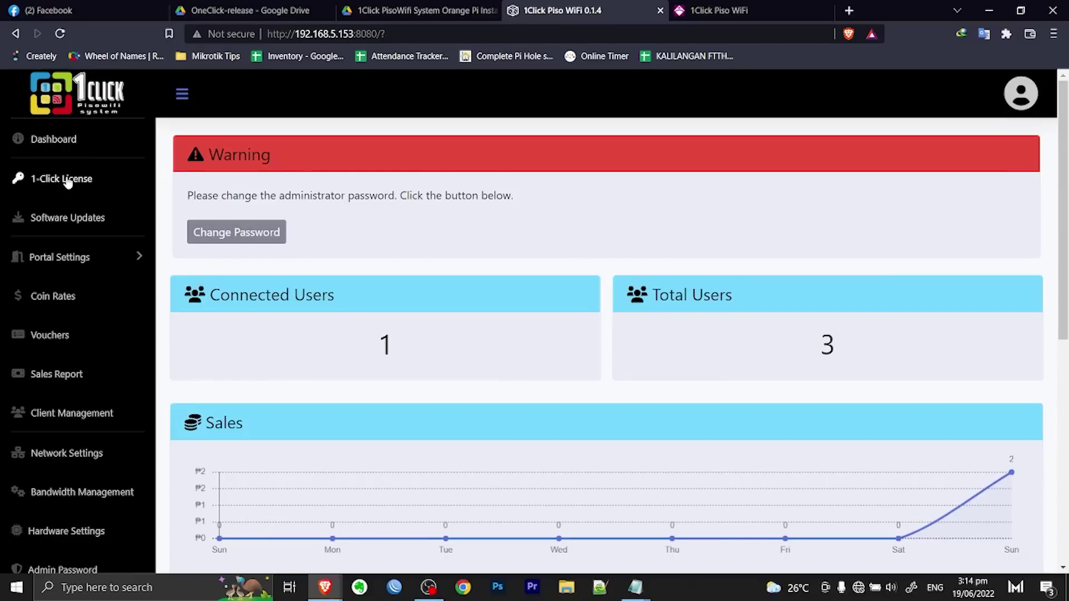
Review the 1-Click License activation page and the Software Updates page of the admin panel.
{"action": "left_click", "coordinate": [84, 179]}
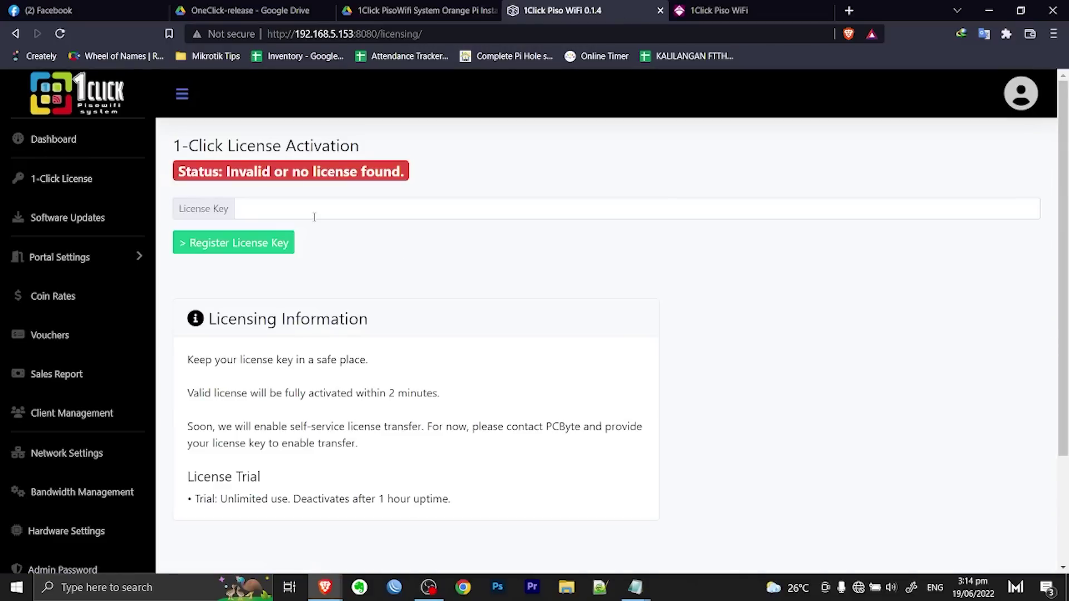
{"action": "scroll", "coordinate": [318, 239], "scroll_direction": "down", "scroll_amount": 3}
{"action": "scroll", "coordinate": [334, 287], "scroll_direction": "up", "scroll_amount": 3}
{"action": "left_click", "coordinate": [93, 220]}
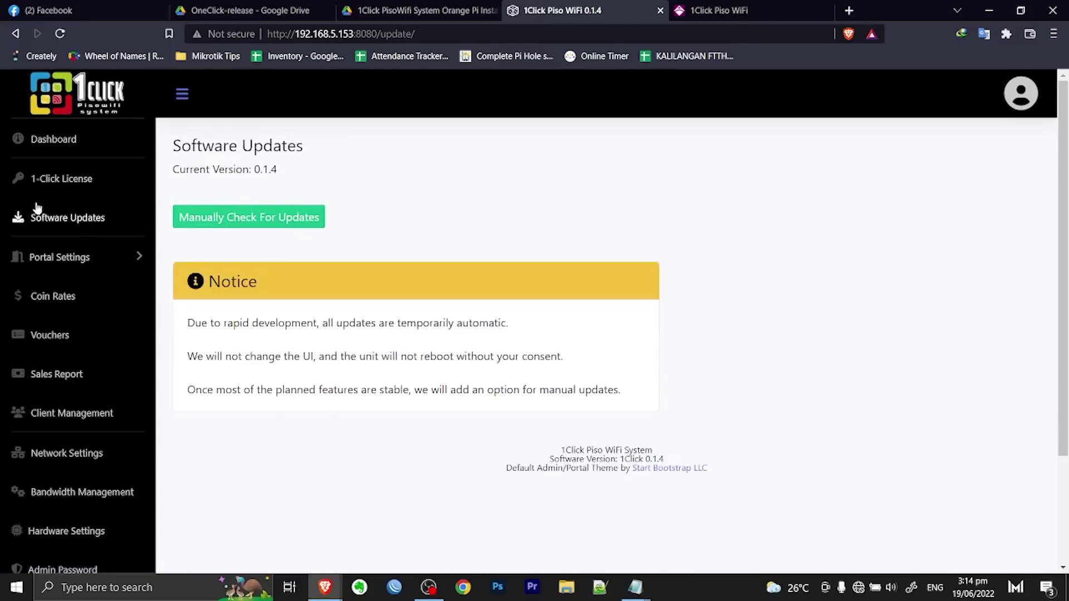
Open the portal's Main Settings and examine the HTML code of the Portal Bulletin Board.
{"action": "left_click", "coordinate": [82, 262]}
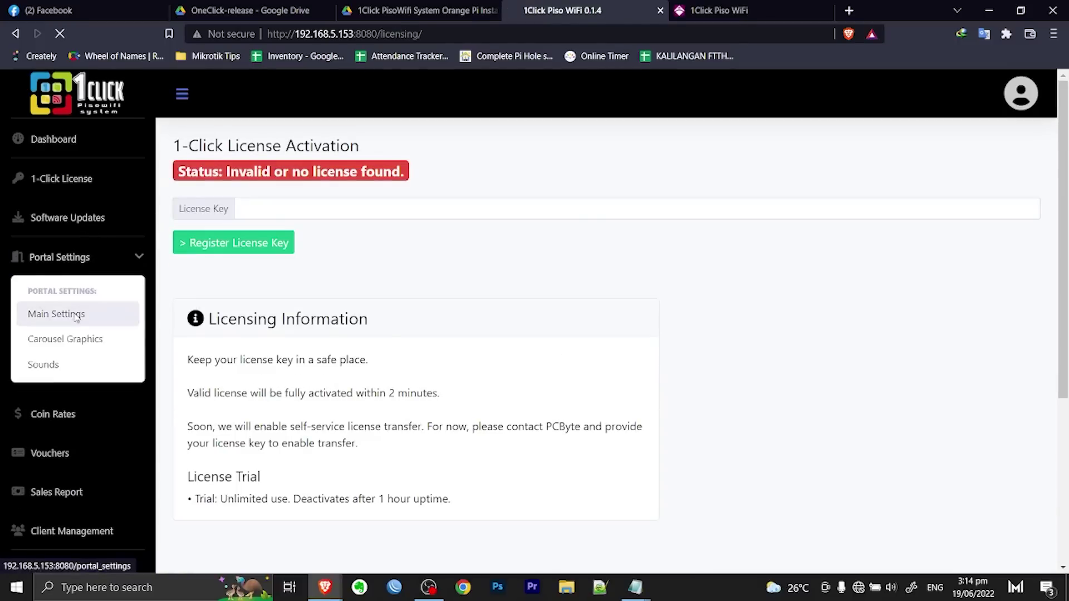
{"action": "left_click", "coordinate": [56, 314]}
{"action": "left_click", "coordinate": [308, 265]}
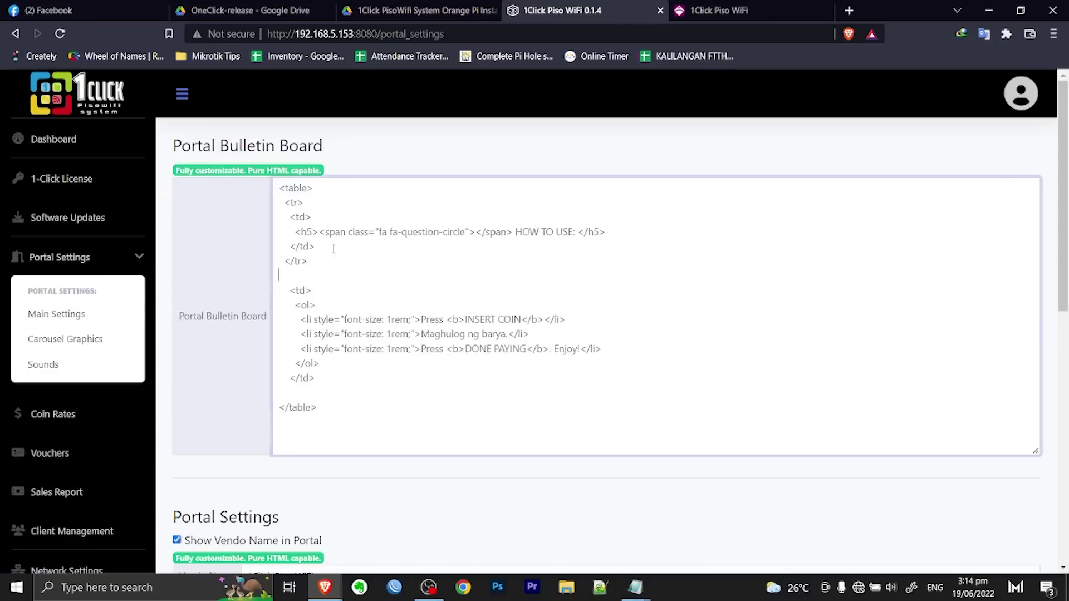
{"action": "scroll", "coordinate": [321, 246], "scroll_direction": "down", "scroll_amount": 5}
{"action": "scroll", "coordinate": [333, 261], "scroll_direction": "up", "scroll_amount": 5}
{"action": "scroll", "coordinate": [372, 277], "scroll_direction": "down", "scroll_amount": 2}
{"action": "scroll", "coordinate": [422, 328], "scroll_direction": "up", "scroll_amount": 2}
{"action": "left_click_drag", "start_coordinate": [487, 402], "coordinate": [266, 223]}
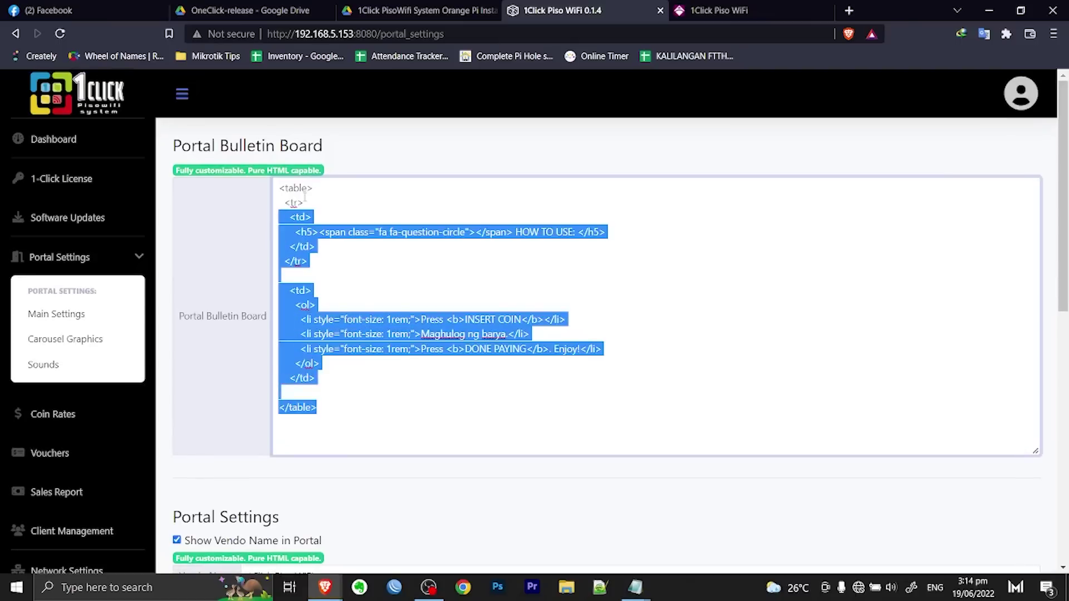
{"action": "left_click", "coordinate": [406, 262]}
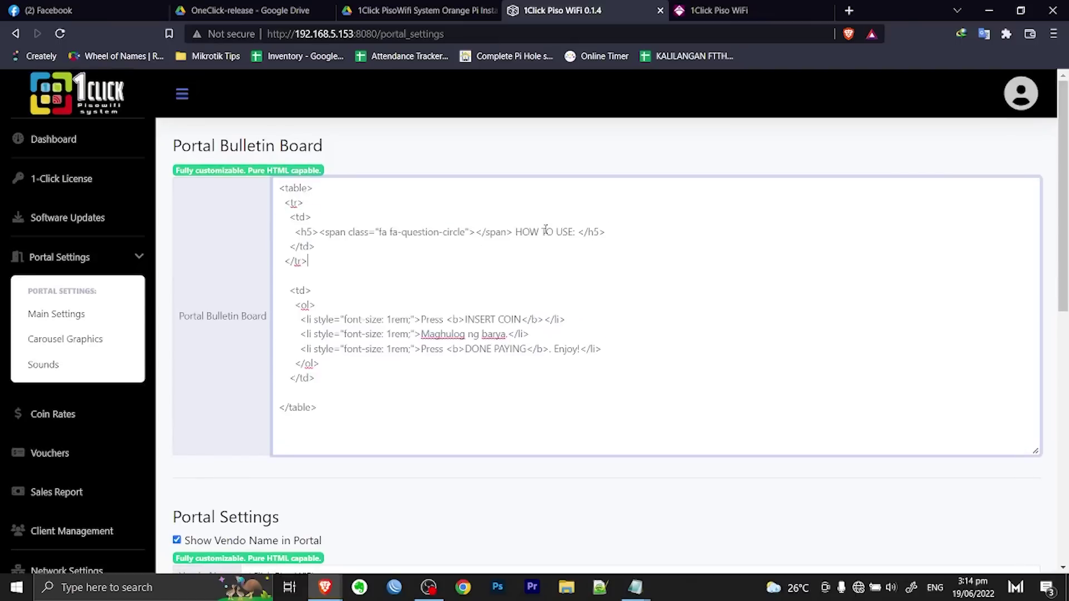
Examine the Portal Settings options for vendo name, Insert Coin timing, user blocking, pausing and displayed device details, down to the footer settings.
{"action": "scroll", "coordinate": [537, 256], "scroll_direction": "down", "scroll_amount": 5}
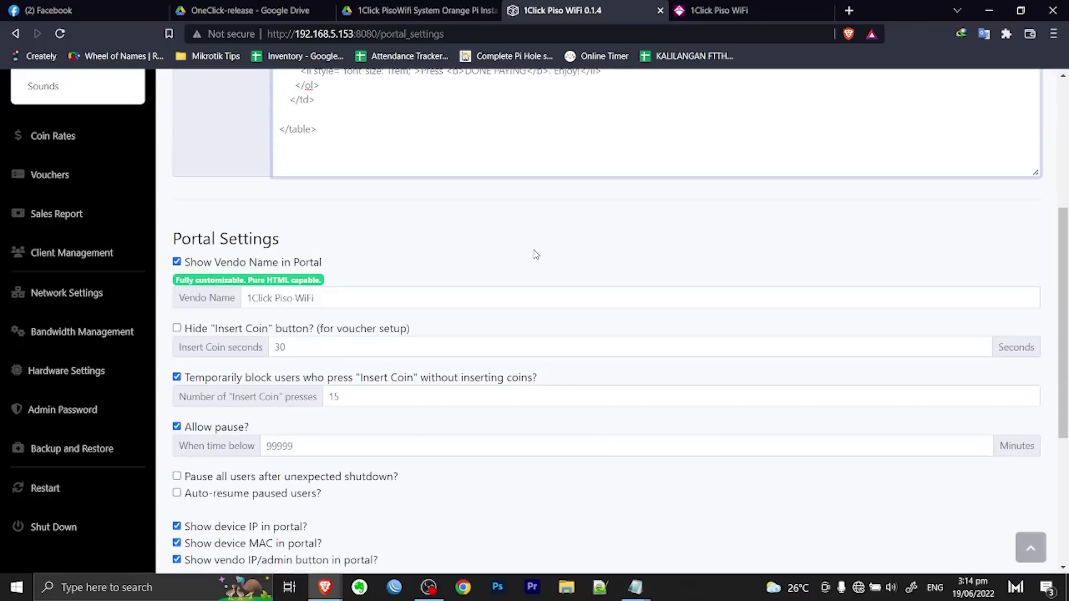
{"action": "scroll", "coordinate": [525, 246], "scroll_direction": "up", "scroll_amount": 2}
{"action": "scroll", "coordinate": [496, 241], "scroll_direction": "down", "scroll_amount": 3}
{"action": "triple_click", "coordinate": [290, 300]}
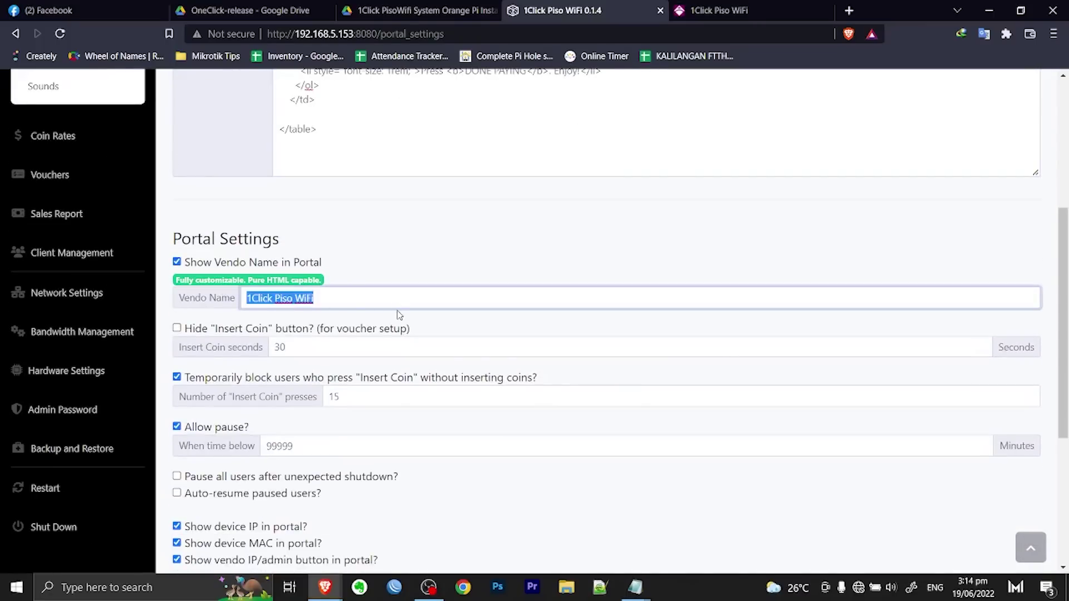
{"action": "scroll", "coordinate": [269, 319], "scroll_direction": "down", "scroll_amount": 1}
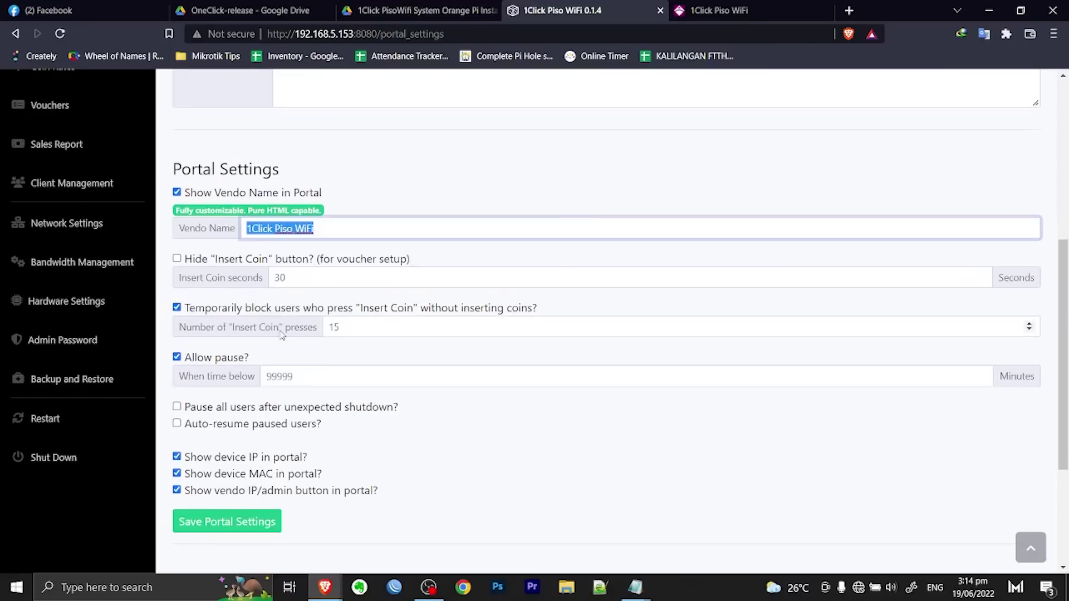
{"action": "double_click", "coordinate": [351, 327]}
{"action": "scroll", "coordinate": [334, 346], "scroll_direction": "down", "scroll_amount": 1}
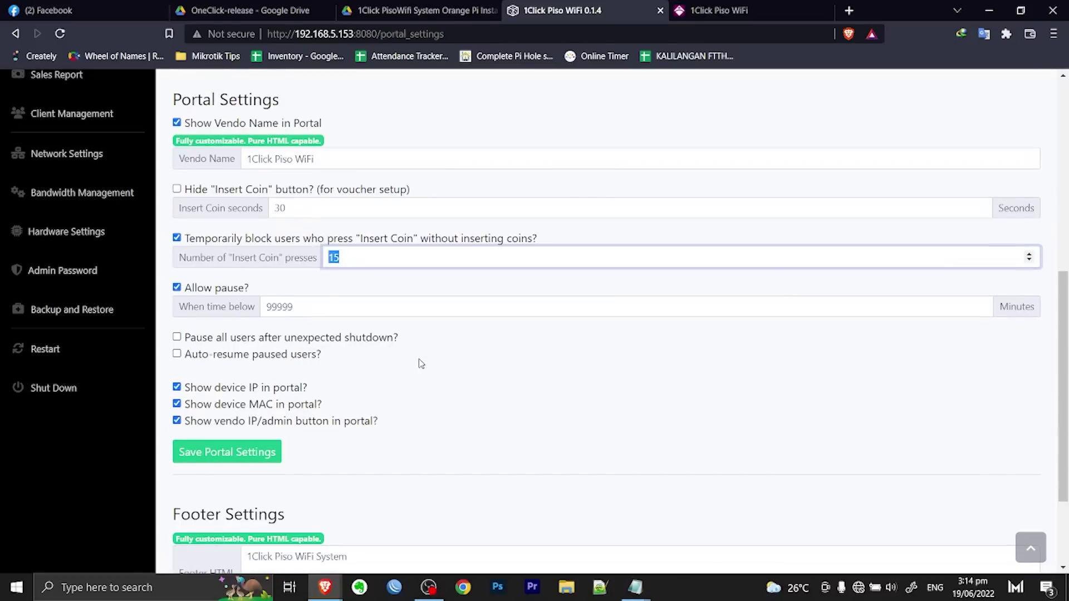
{"action": "scroll", "coordinate": [422, 364], "scroll_direction": "down", "scroll_amount": 1}
{"action": "scroll", "coordinate": [266, 333], "scroll_direction": "down", "scroll_amount": 1}
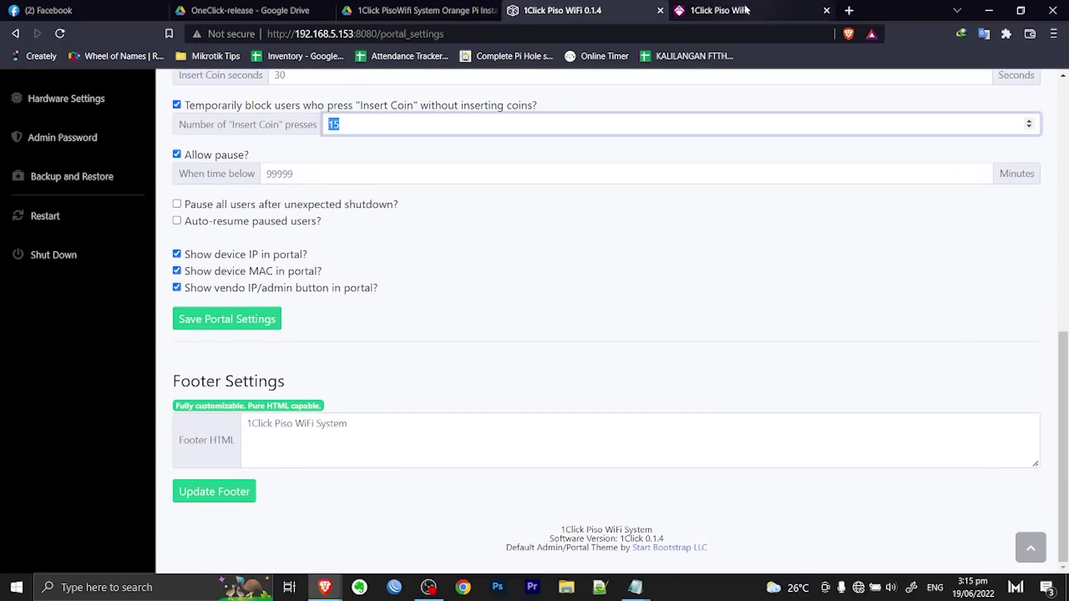
Compare the footer text on the 10.0.0.1 portal page with the Footer HTML field in the admin panel's portal settings.
{"action": "left_click", "coordinate": [724, 10]}
{"action": "scroll", "coordinate": [628, 409], "scroll_direction": "down", "scroll_amount": 1}
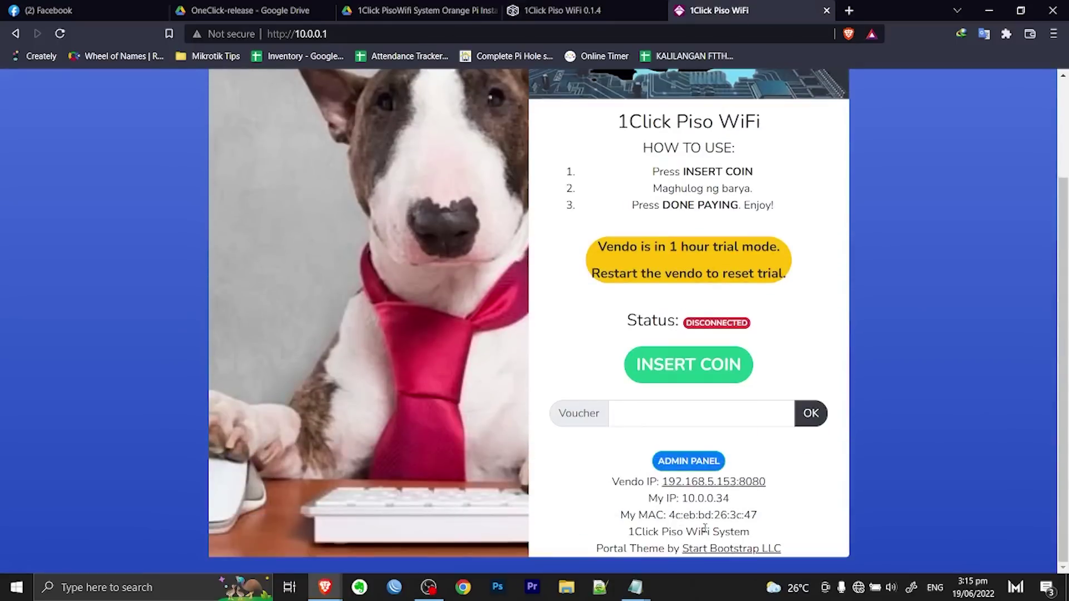
{"action": "scroll", "coordinate": [683, 521], "scroll_direction": "up", "scroll_amount": 2}
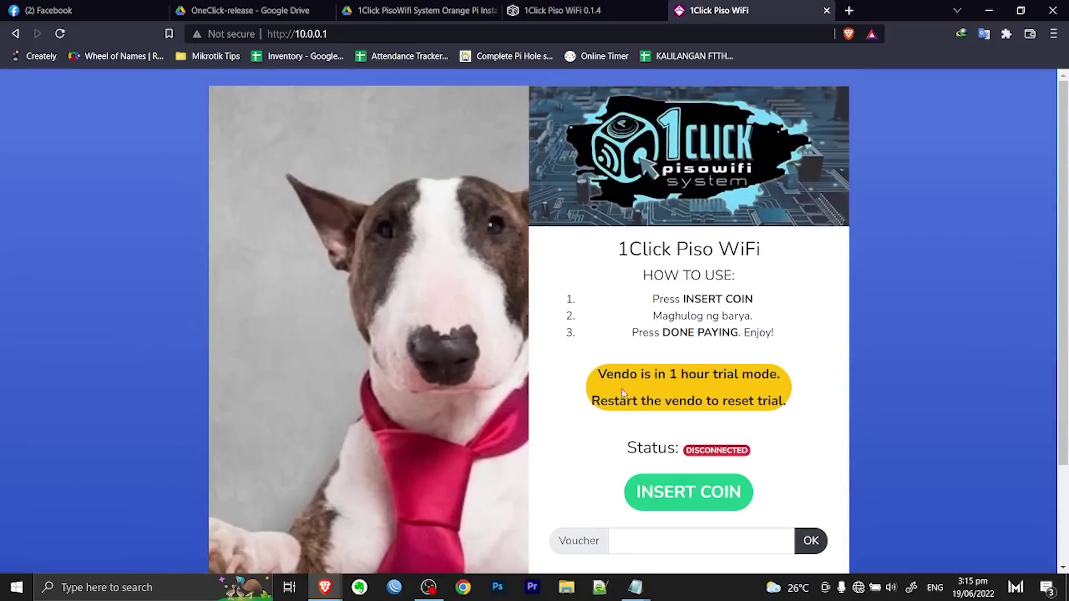
{"action": "left_click", "coordinate": [556, 15]}
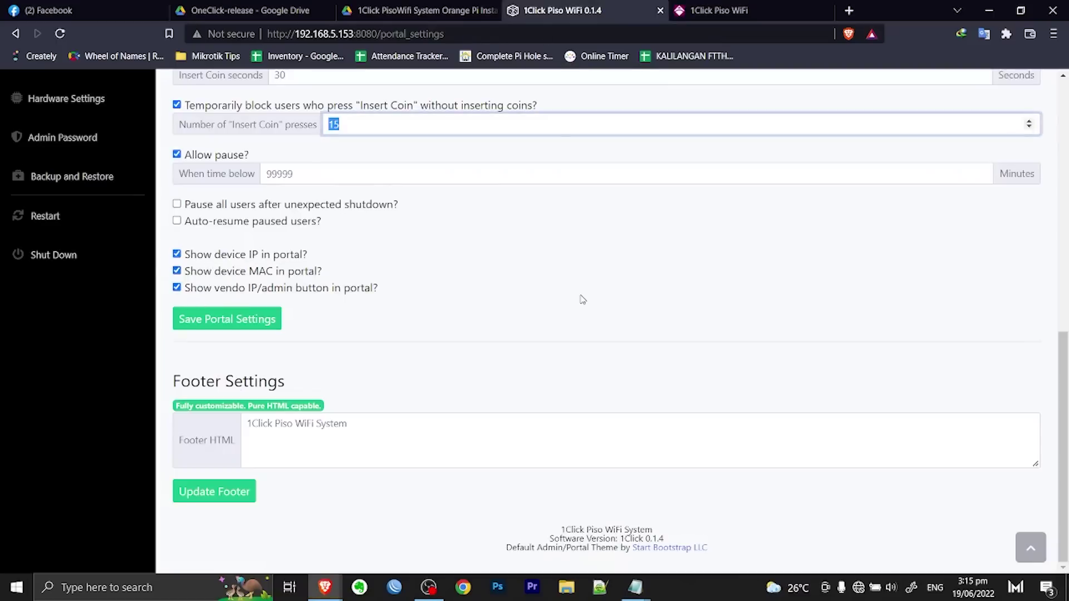
{"action": "left_click_drag", "start_coordinate": [393, 427], "coordinate": [141, 415]}
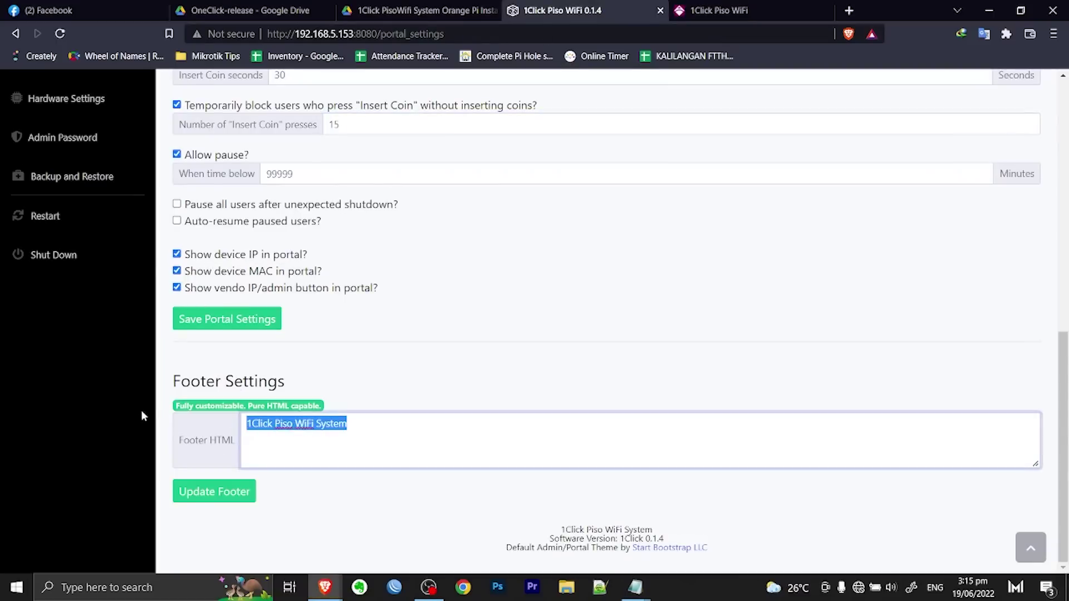
{"action": "scroll", "coordinate": [206, 228], "scroll_direction": "up", "scroll_amount": 9}
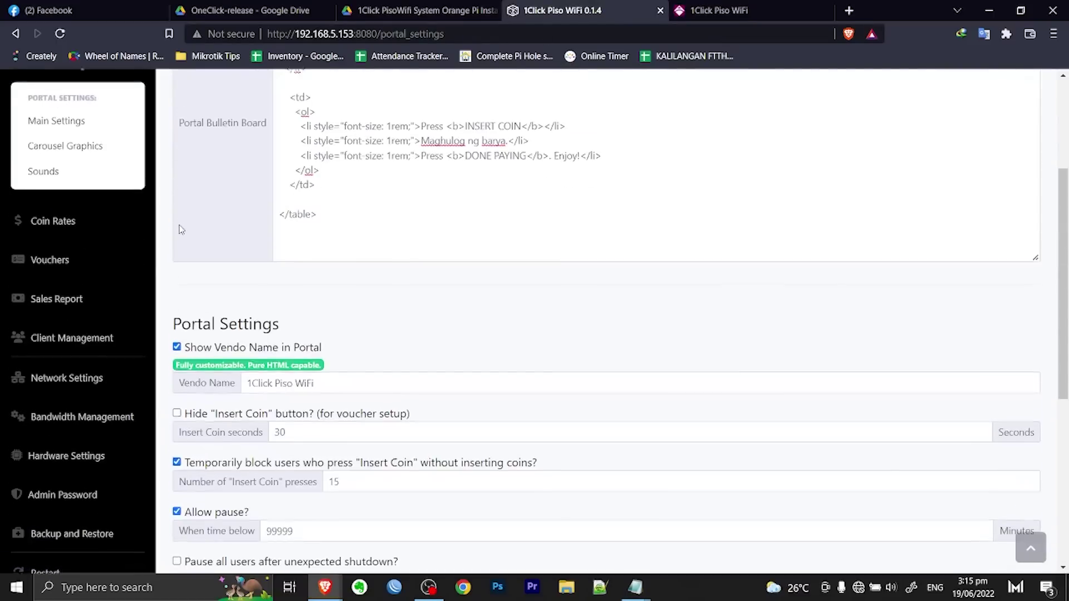
Open the Carousel Graphics settings, review the header image preview and current images, and compare them with the portal page.
{"action": "left_click", "coordinate": [71, 276]}
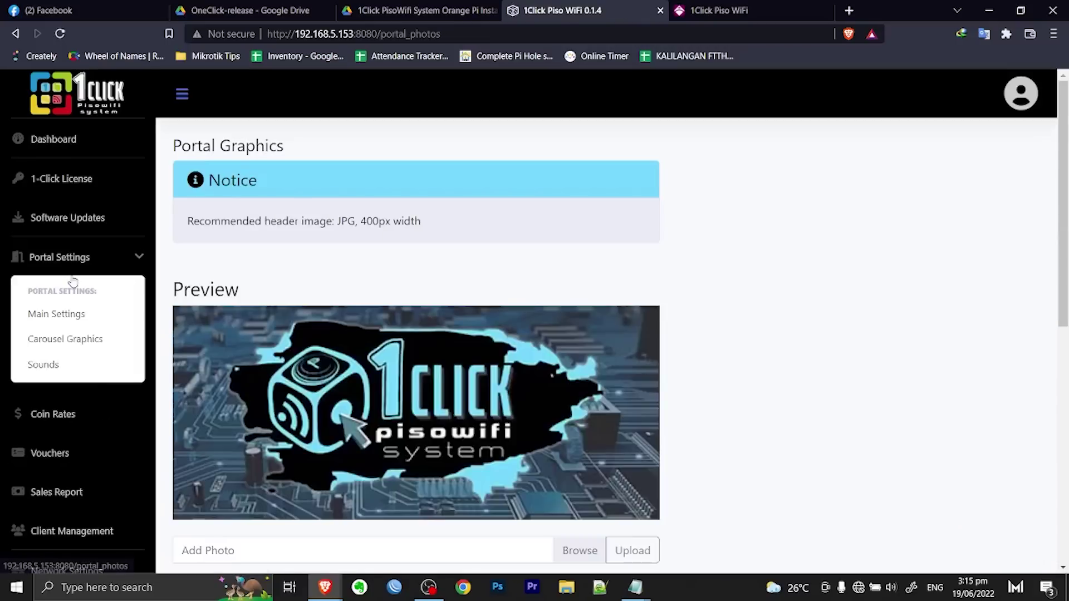
{"action": "scroll", "coordinate": [320, 251], "scroll_direction": "down", "scroll_amount": 9}
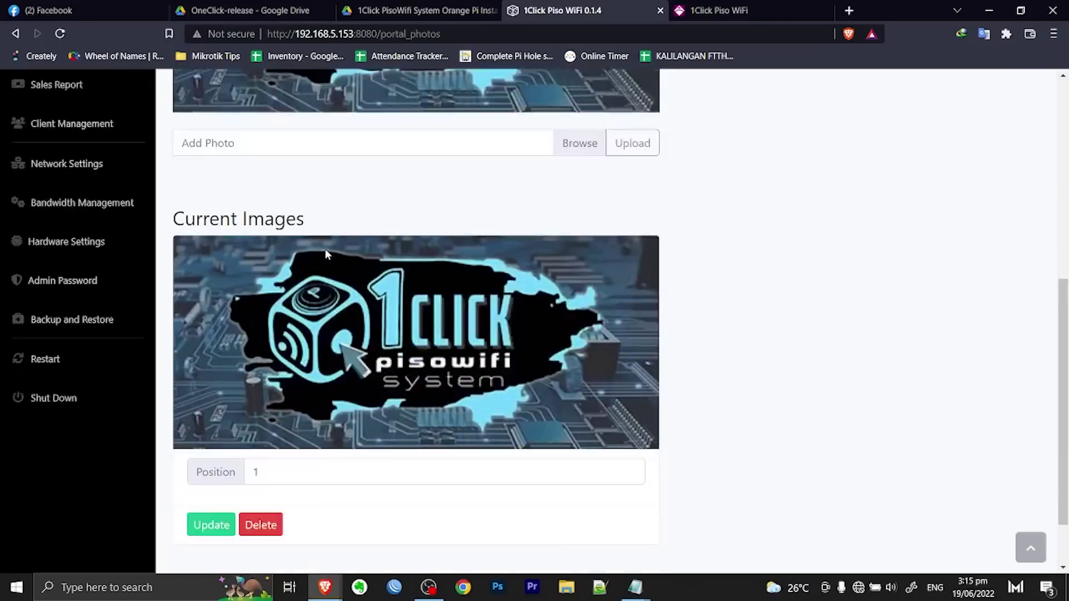
{"action": "scroll", "coordinate": [327, 255], "scroll_direction": "up", "scroll_amount": 9}
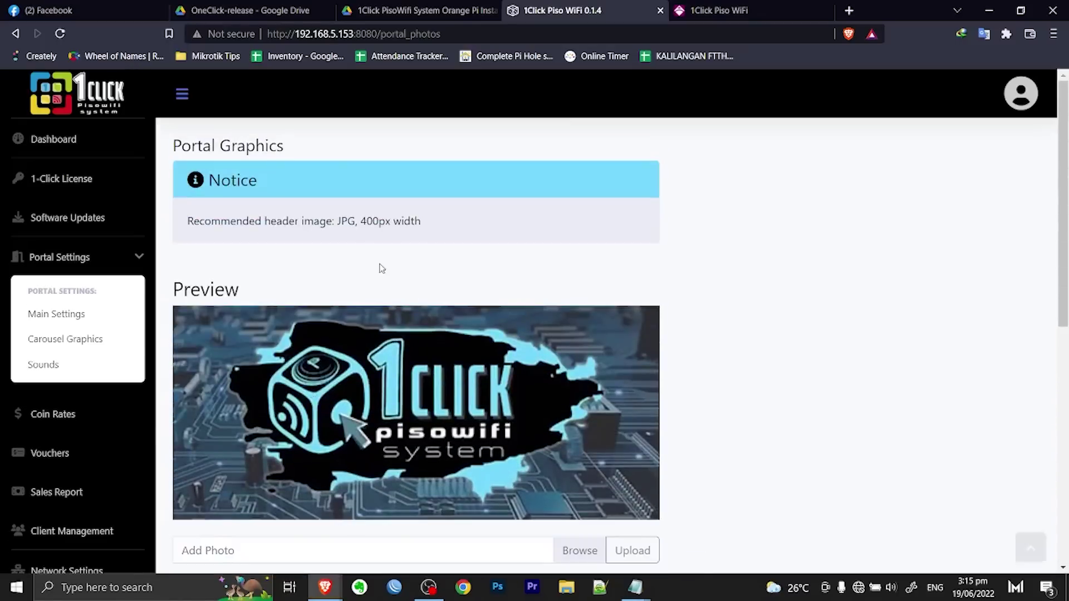
{"action": "left_click", "coordinate": [803, 12]}
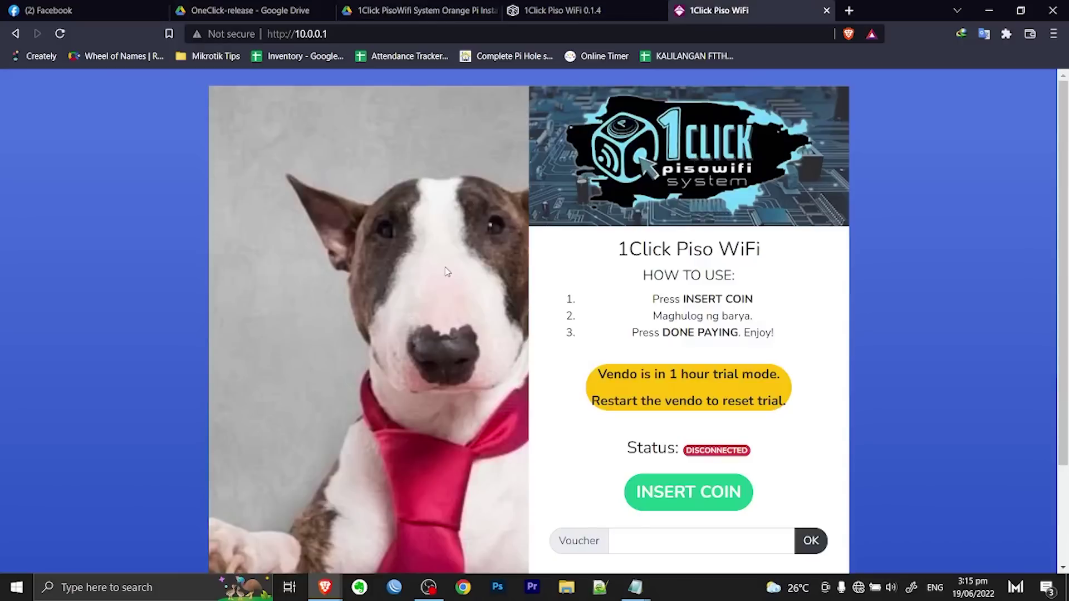
{"action": "left_click", "coordinate": [563, 13]}
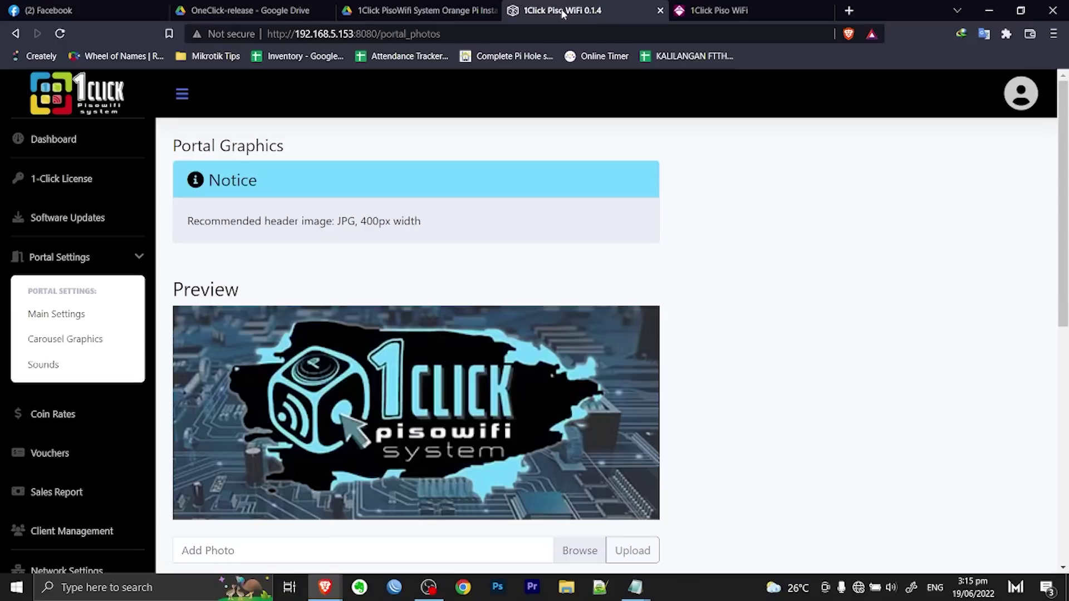
Open the portal's Sounds settings and examine the upload and reset options for each sound, down to Background Music.
{"action": "scroll", "coordinate": [357, 318], "scroll_direction": "down", "scroll_amount": 9}
{"action": "scroll", "coordinate": [209, 262], "scroll_direction": "up", "scroll_amount": 4}
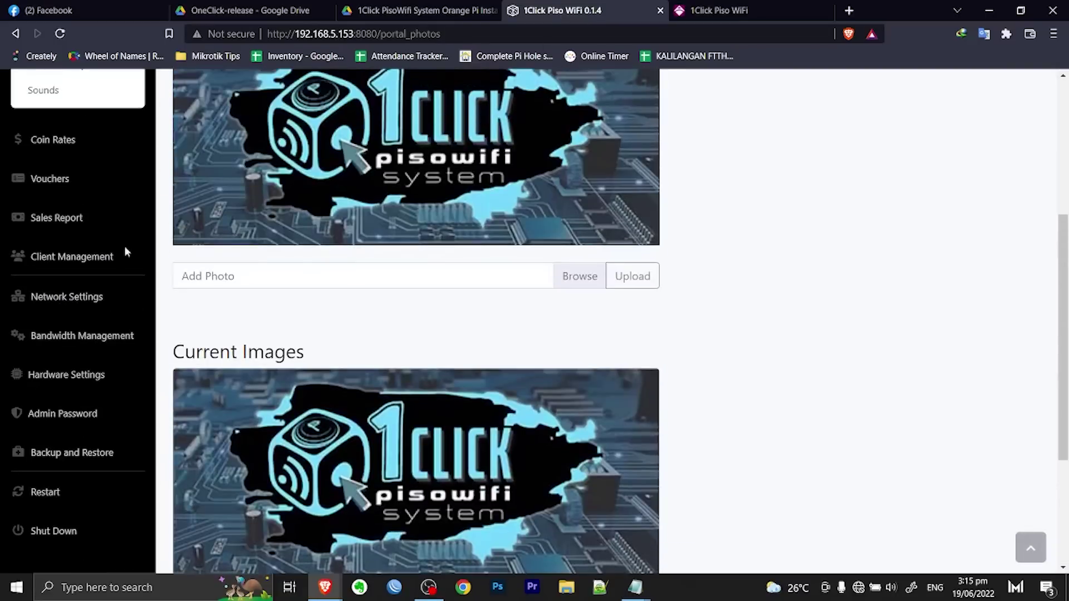
{"action": "scroll", "coordinate": [125, 201], "scroll_direction": "up", "scroll_amount": 2}
{"action": "left_click", "coordinate": [44, 229]}
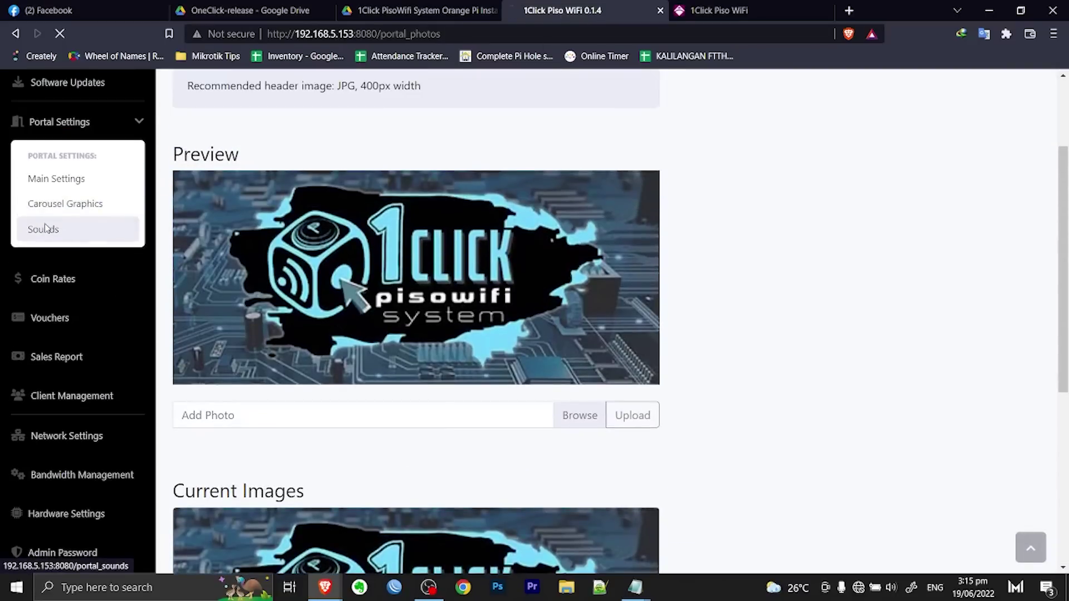
{"action": "scroll", "coordinate": [369, 329], "scroll_direction": "down", "scroll_amount": 5}
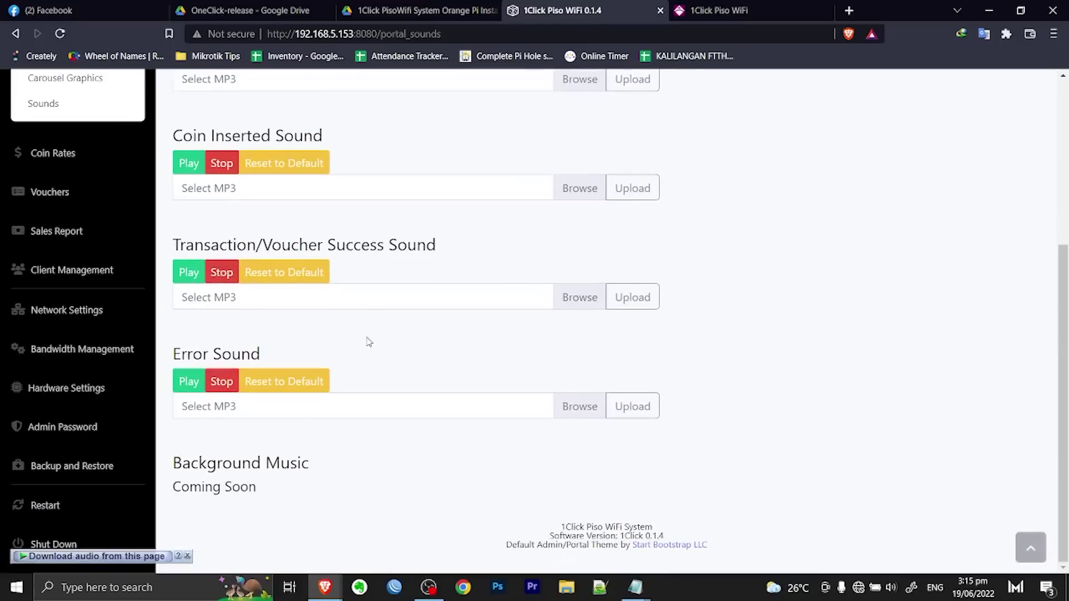
{"action": "scroll", "coordinate": [336, 413], "scroll_direction": "up", "scroll_amount": 5}
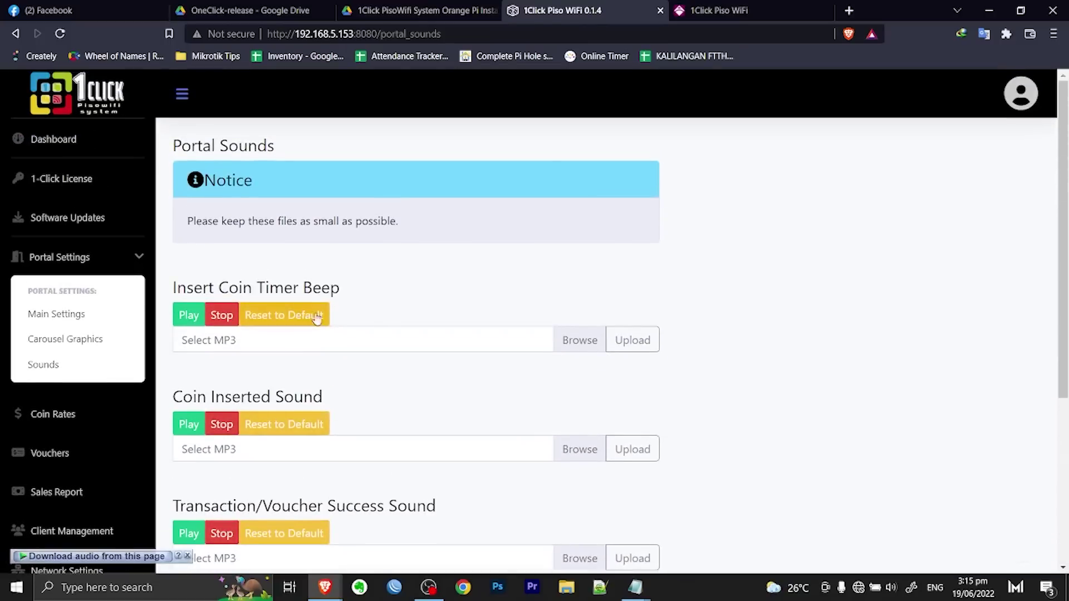
Open Coin Rates and examine the table of amounts, credits and portal visibility.
{"action": "left_click", "coordinate": [54, 260]}
{"action": "left_click", "coordinate": [51, 296]}
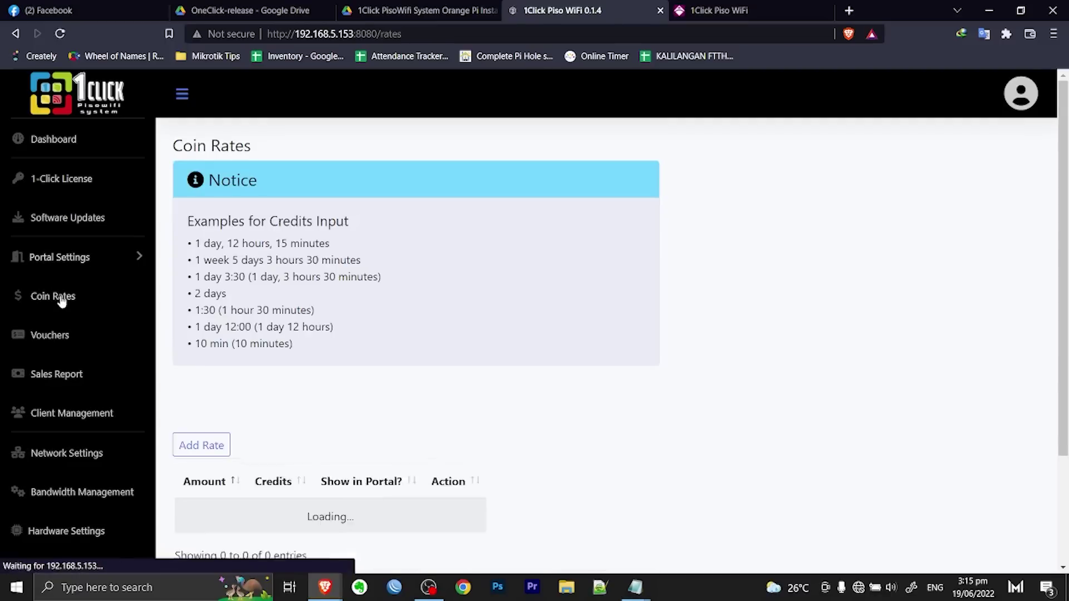
{"action": "scroll", "coordinate": [392, 189], "scroll_direction": "down", "scroll_amount": 3}
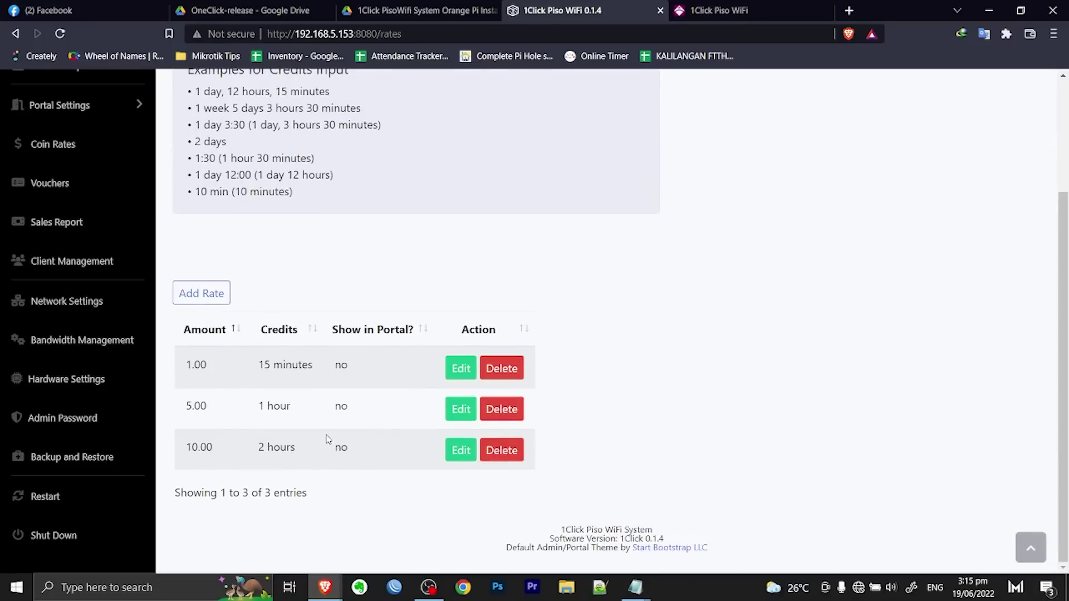
{"action": "double_click", "coordinate": [199, 447]}
{"action": "left_click", "coordinate": [350, 366]}
Open the 1.00 peso rate for editing, inspect its Amount and Time fields, and close it without saving.
{"action": "left_click", "coordinate": [453, 367]}
{"action": "left_click", "coordinate": [453, 368]}
{"action": "left_click", "coordinate": [462, 369]}
{"action": "left_click", "coordinate": [488, 155]}
{"action": "left_click", "coordinate": [449, 189]}
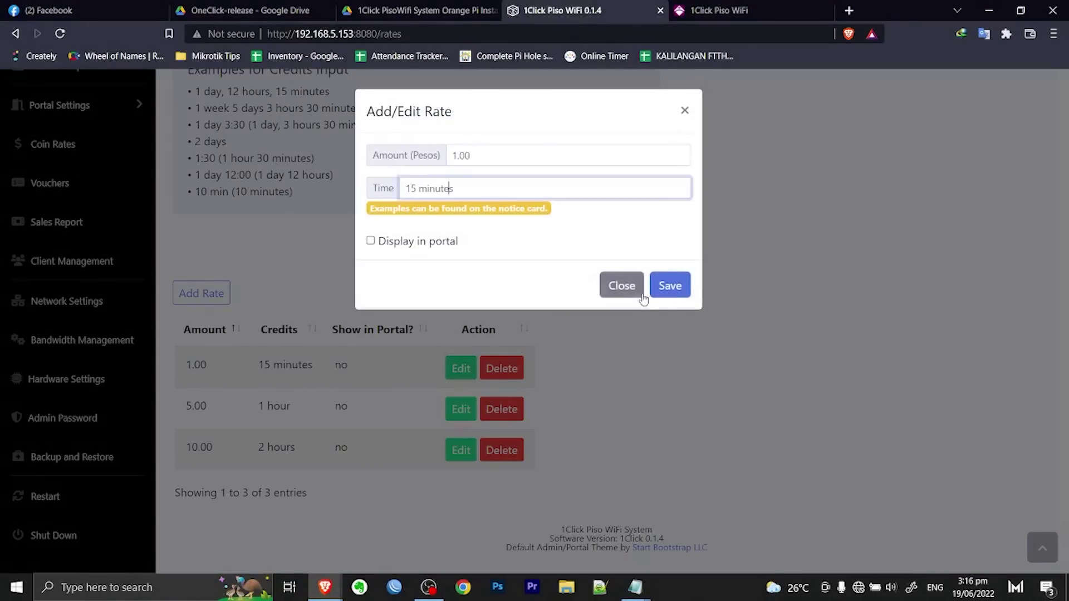
{"action": "left_click", "coordinate": [621, 285]}
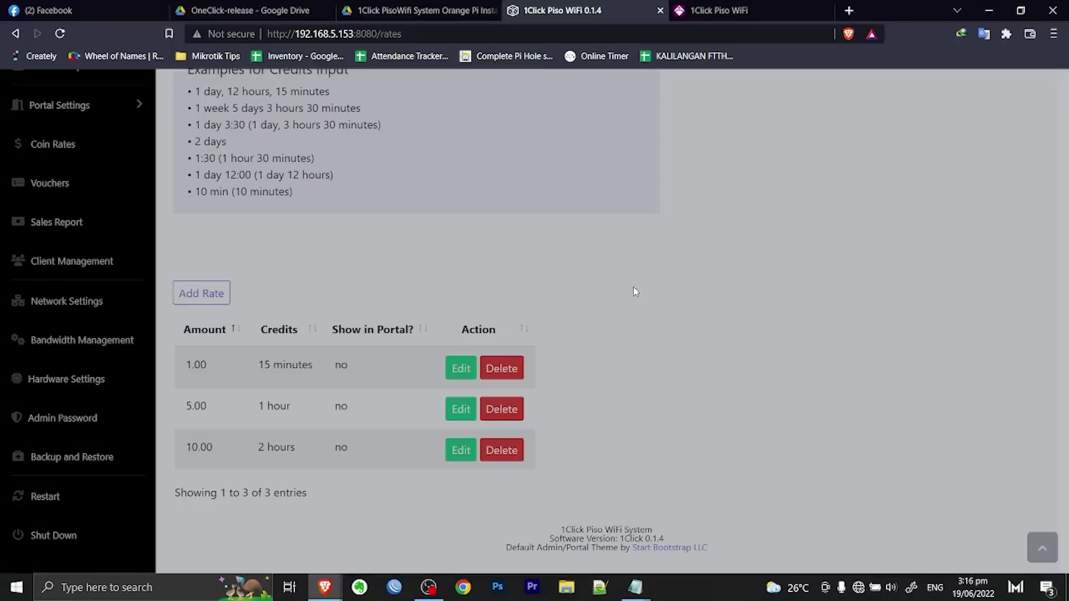
Compare the Coin Rates notice's credit input examples with the rate table, and open the Vouchers page.
{"action": "scroll", "coordinate": [212, 320], "scroll_direction": "up", "scroll_amount": 3}
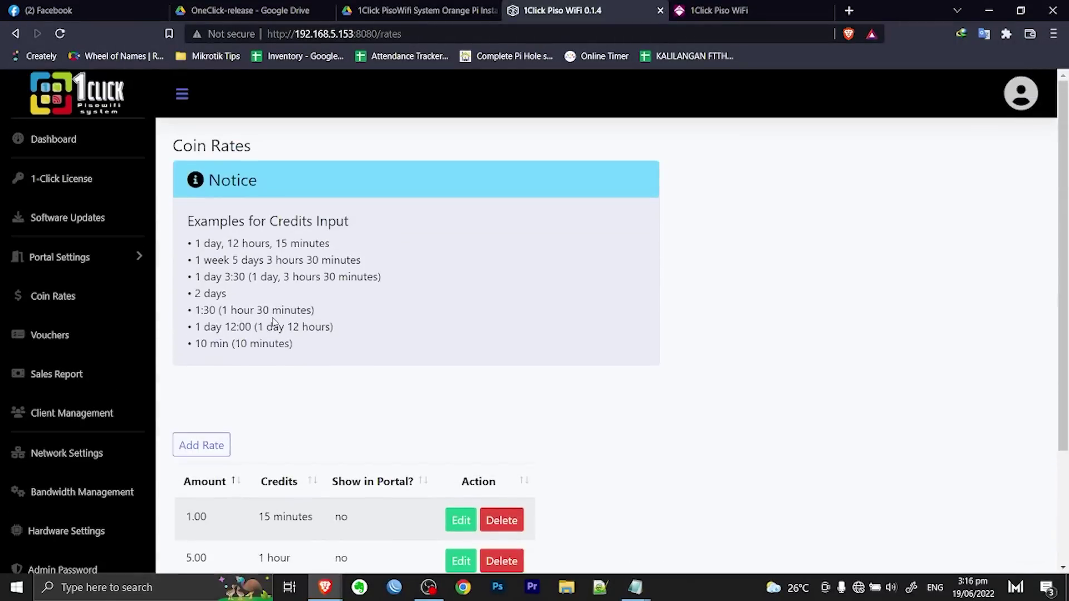
{"action": "scroll", "coordinate": [272, 317], "scroll_direction": "down", "scroll_amount": 3}
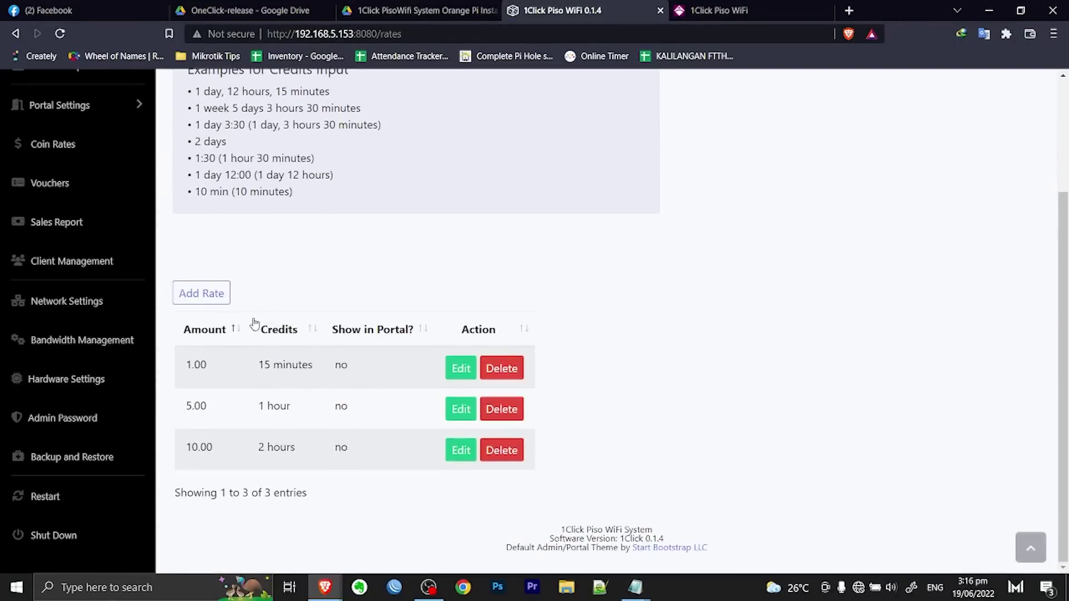
{"action": "scroll", "coordinate": [370, 277], "scroll_direction": "up", "scroll_amount": 3}
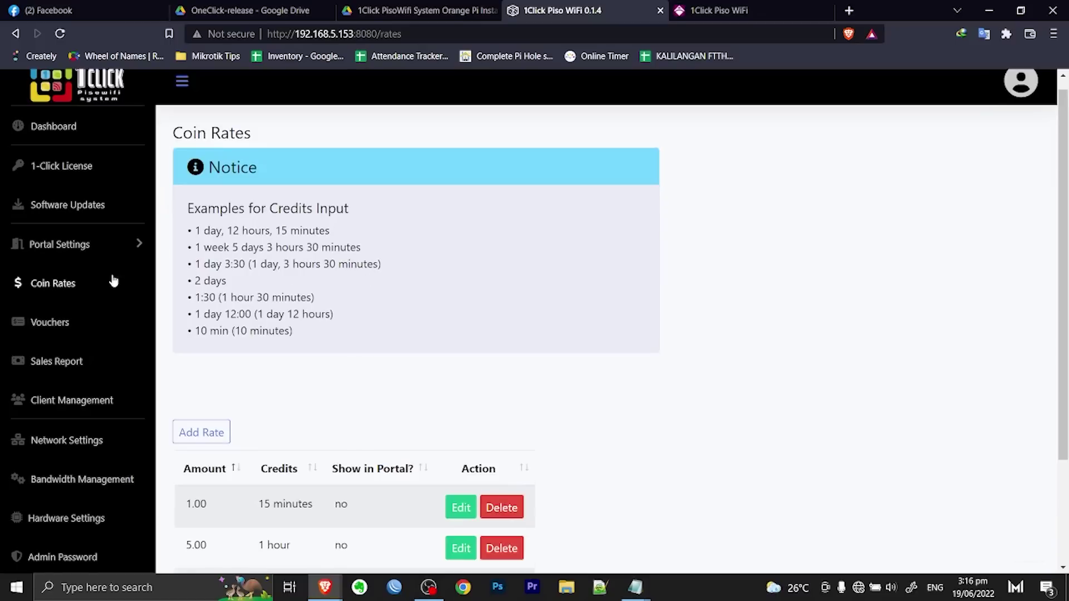
{"action": "left_click", "coordinate": [46, 331]}
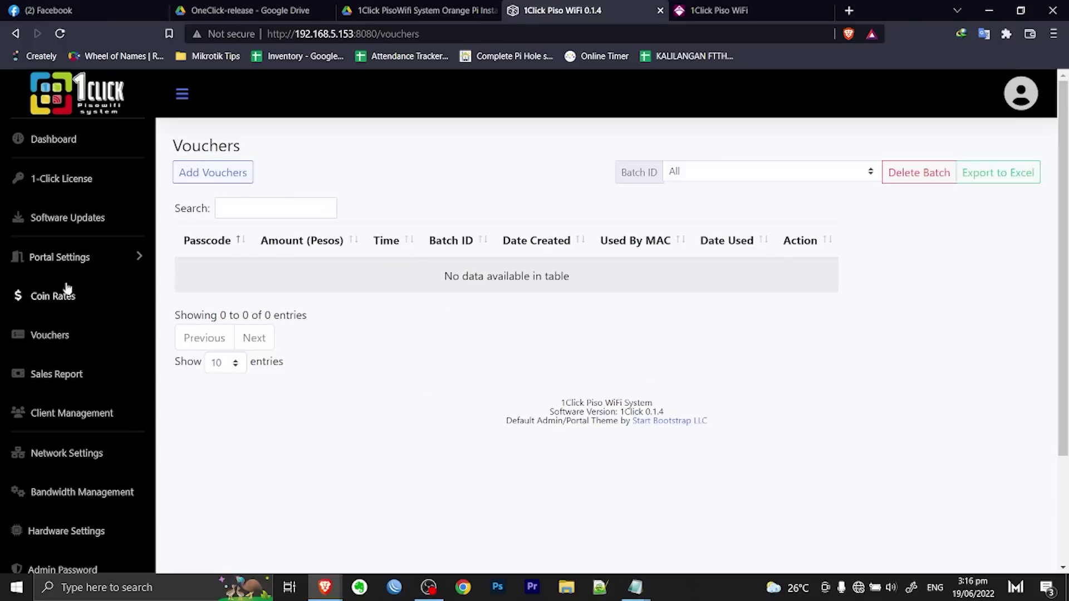
Open the Sales Report and examine the date range shortcuts, the sales table and the coin and voucher totals.
{"action": "scroll", "coordinate": [84, 342], "scroll_direction": "down", "scroll_amount": 1}
{"action": "left_click", "coordinate": [67, 310]}
{"action": "scroll", "coordinate": [510, 310], "scroll_direction": "down", "scroll_amount": 3}
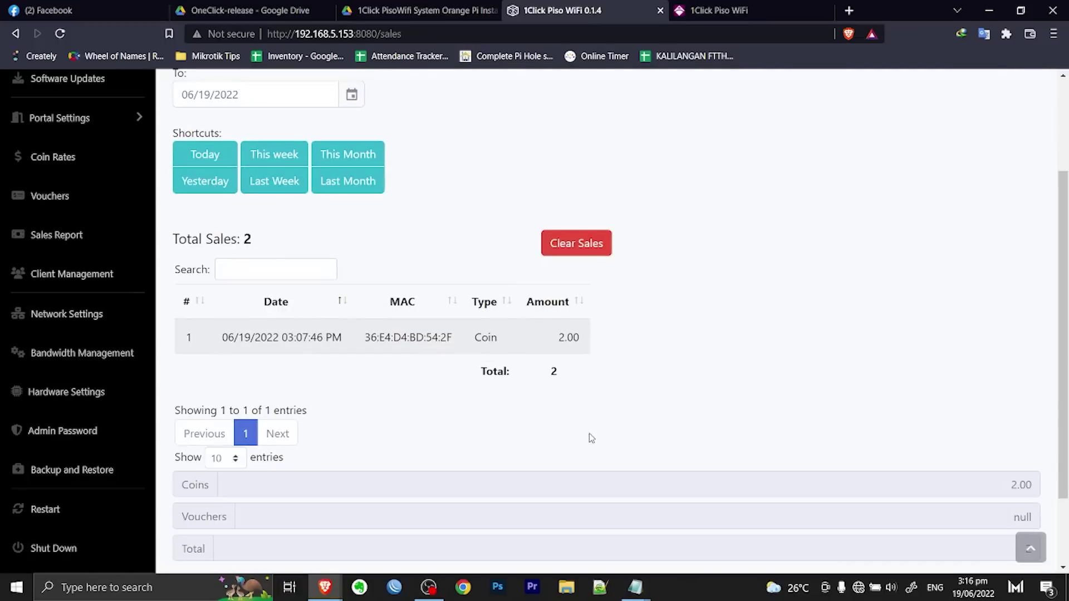
{"action": "left_click_drag", "start_coordinate": [566, 379], "coordinate": [536, 373]}
{"action": "left_click", "coordinate": [612, 374]}
{"action": "scroll", "coordinate": [584, 363], "scroll_direction": "up", "scroll_amount": 1}
{"action": "scroll", "coordinate": [585, 363], "scroll_direction": "up", "scroll_amount": 2}
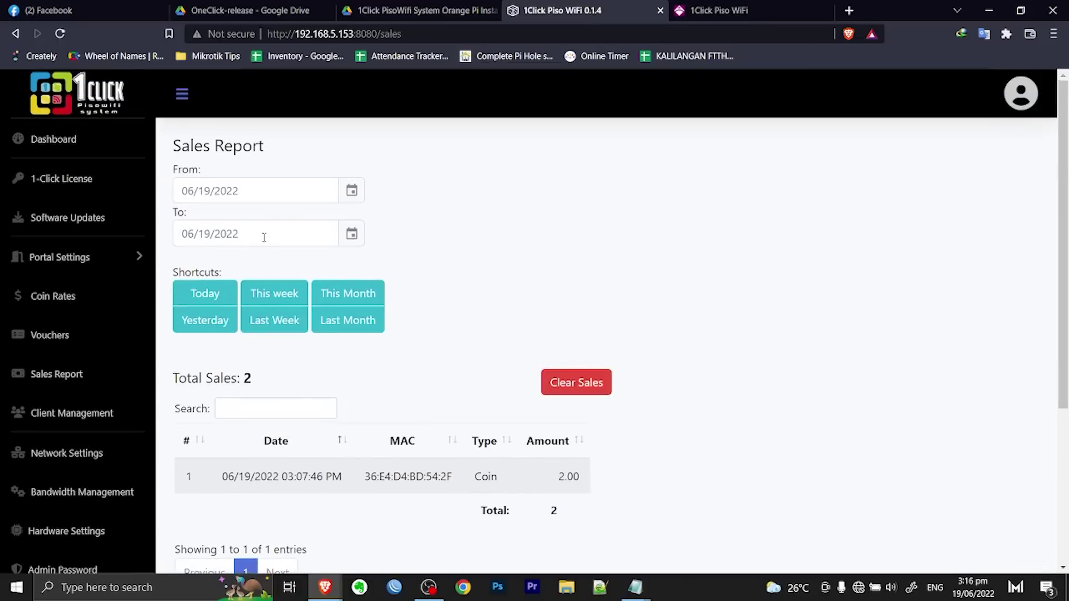
{"action": "scroll", "coordinate": [261, 370], "scroll_direction": "down", "scroll_amount": 4}
{"action": "scroll", "coordinate": [259, 368], "scroll_direction": "up", "scroll_amount": 3}
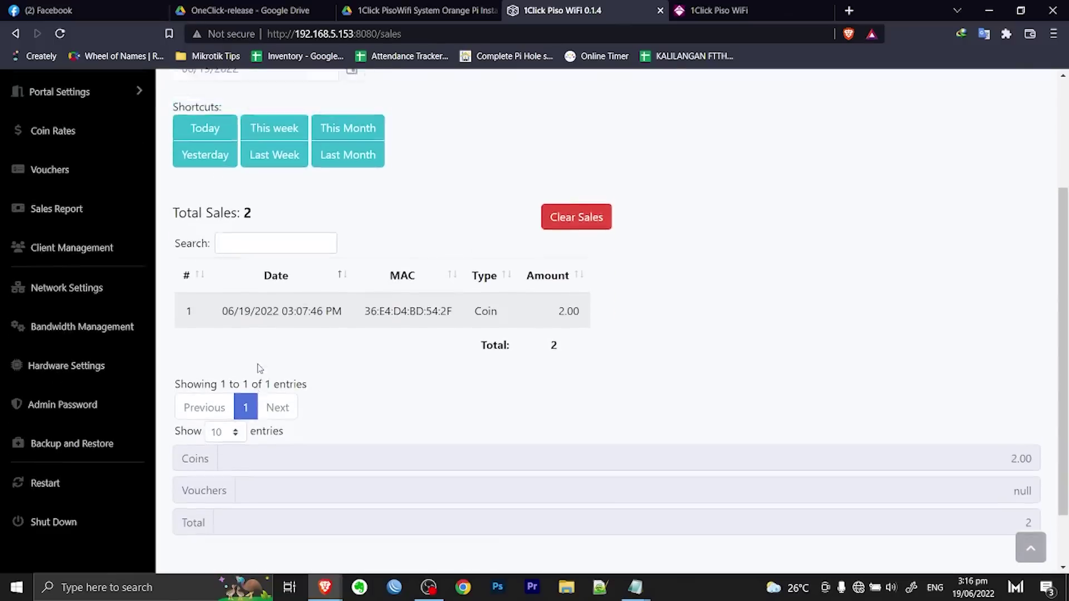
Open Client Management, review both client lists, and inspect the Blocked Message in the active client's management dialog.
{"action": "key", "text": "ctrl+l"}
{"action": "left_click", "coordinate": [68, 342]}
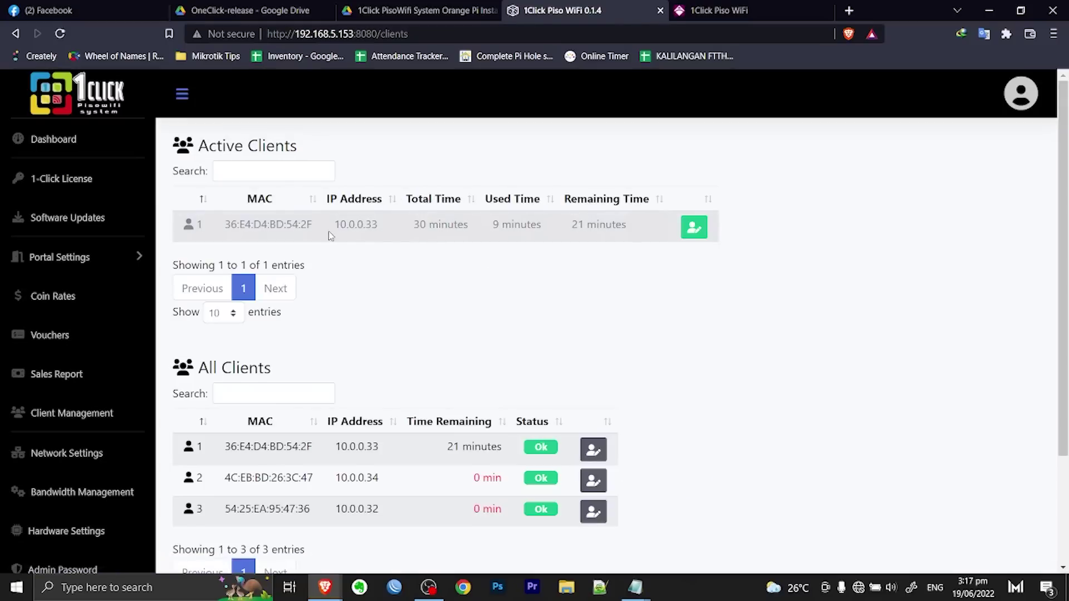
{"action": "scroll", "coordinate": [352, 222], "scroll_direction": "down", "scroll_amount": 1}
{"action": "scroll", "coordinate": [410, 186], "scroll_direction": "up", "scroll_amount": 1}
{"action": "left_click", "coordinate": [627, 240]}
{"action": "left_click", "coordinate": [509, 230]}
{"action": "key", "text": "ctrl+a"}
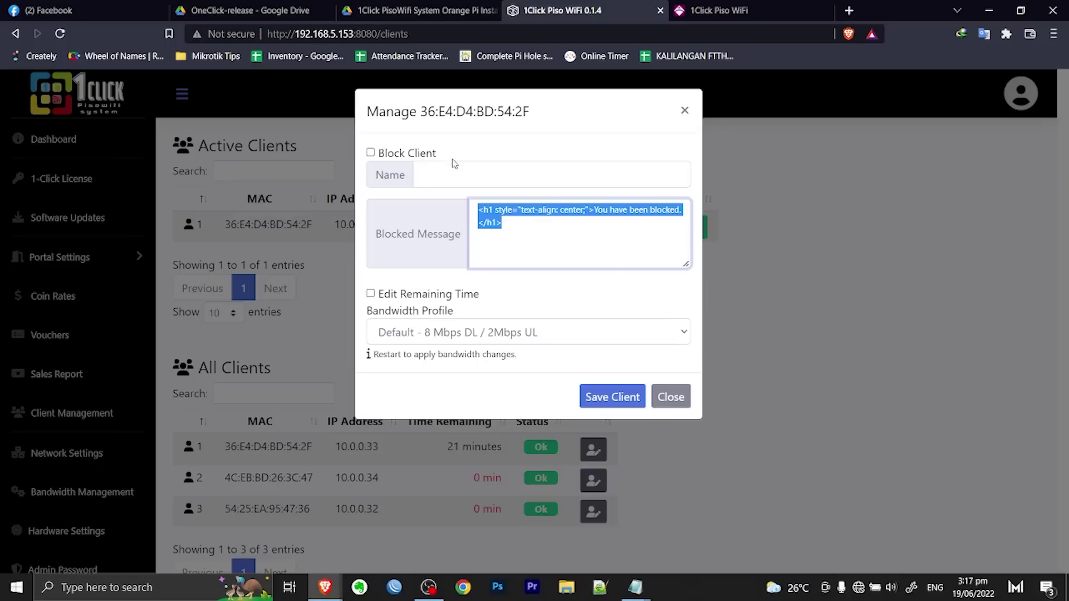
Check the Bandwidth Profile choices for the active client and close the dialog without saving.
{"action": "left_click", "coordinate": [414, 335]}
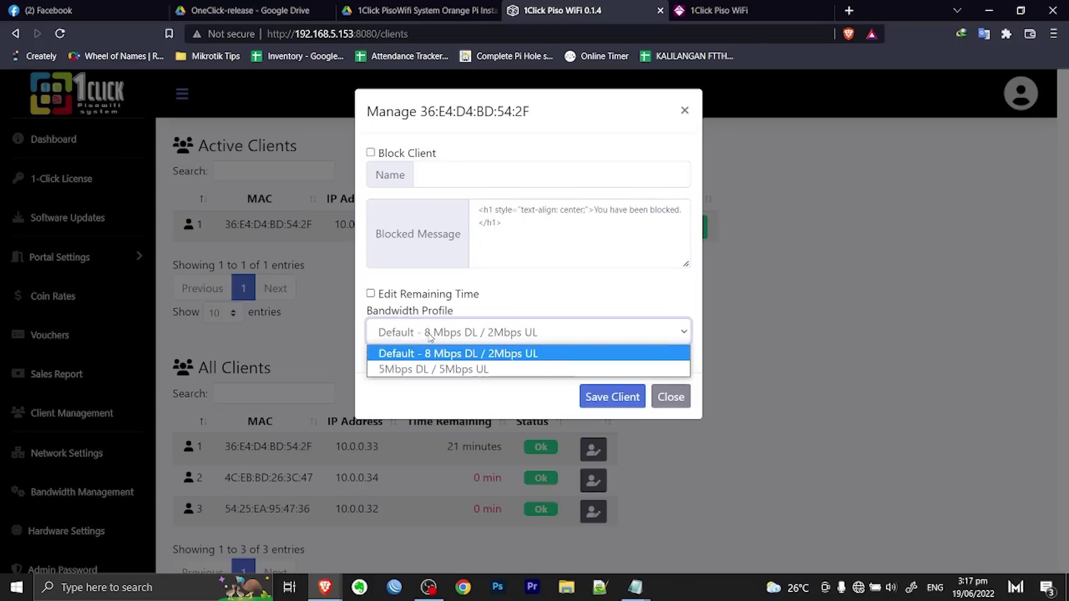
{"action": "left_click", "coordinate": [431, 336]}
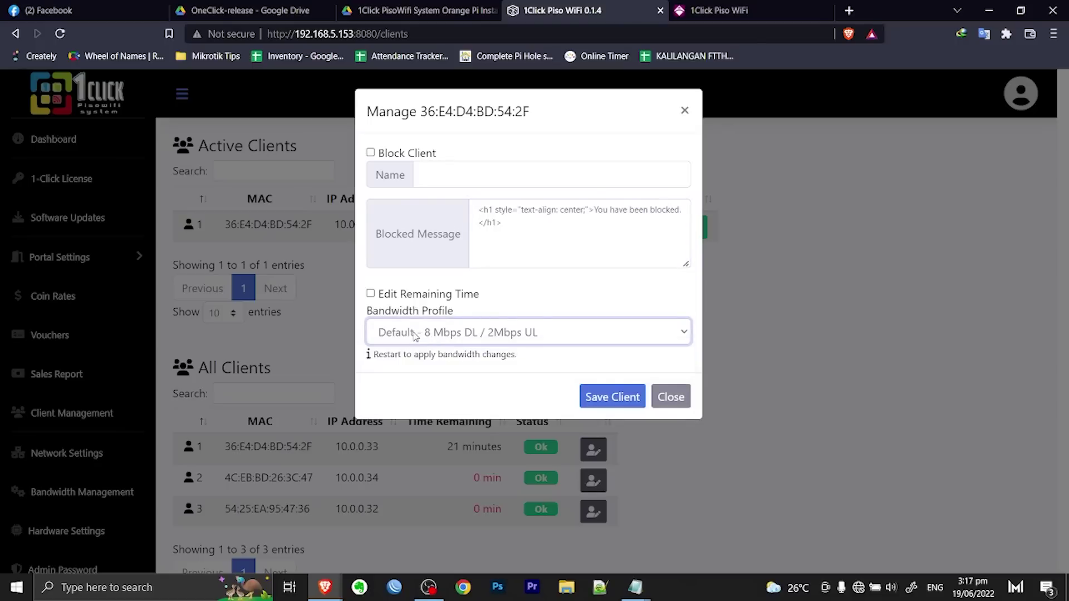
{"action": "left_click", "coordinate": [670, 396]}
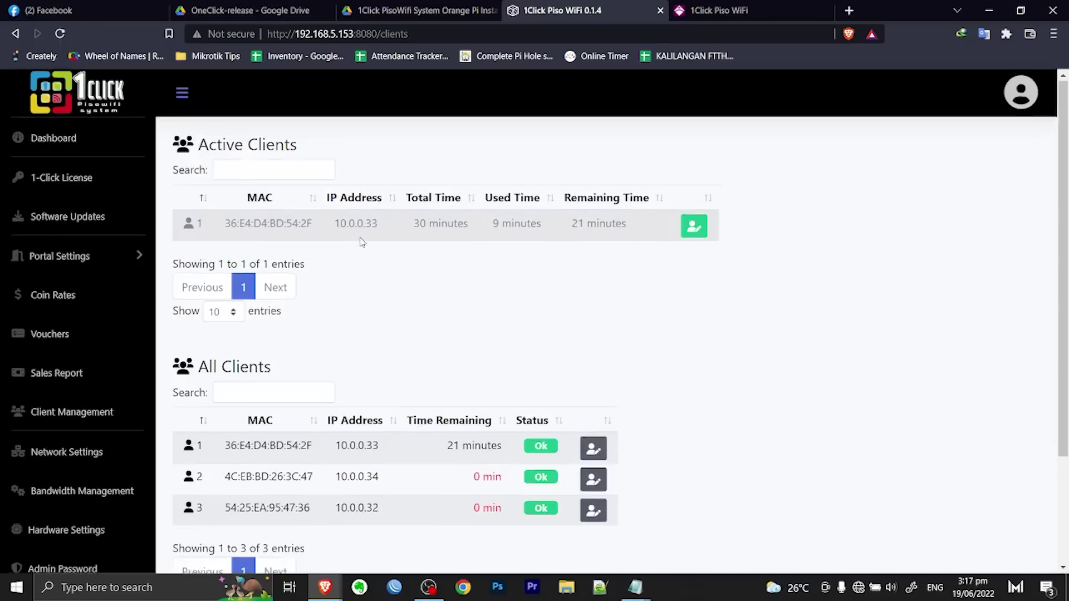
Open Network Settings and set the backhaul type to PPPoE Client.
{"action": "scroll", "coordinate": [362, 242], "scroll_direction": "down", "scroll_amount": 1}
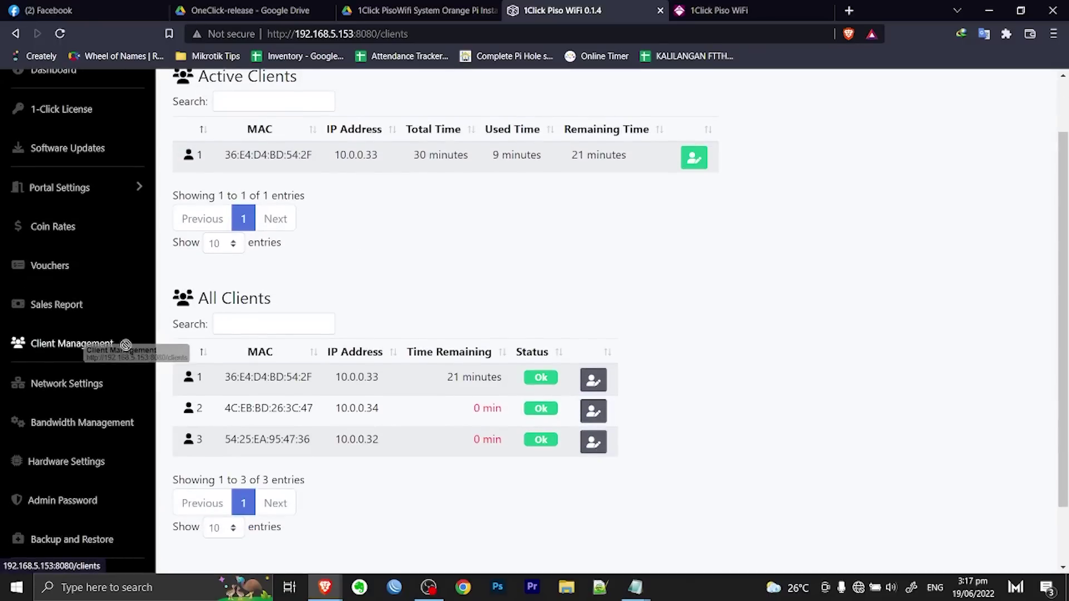
{"action": "left_click", "coordinate": [78, 384]}
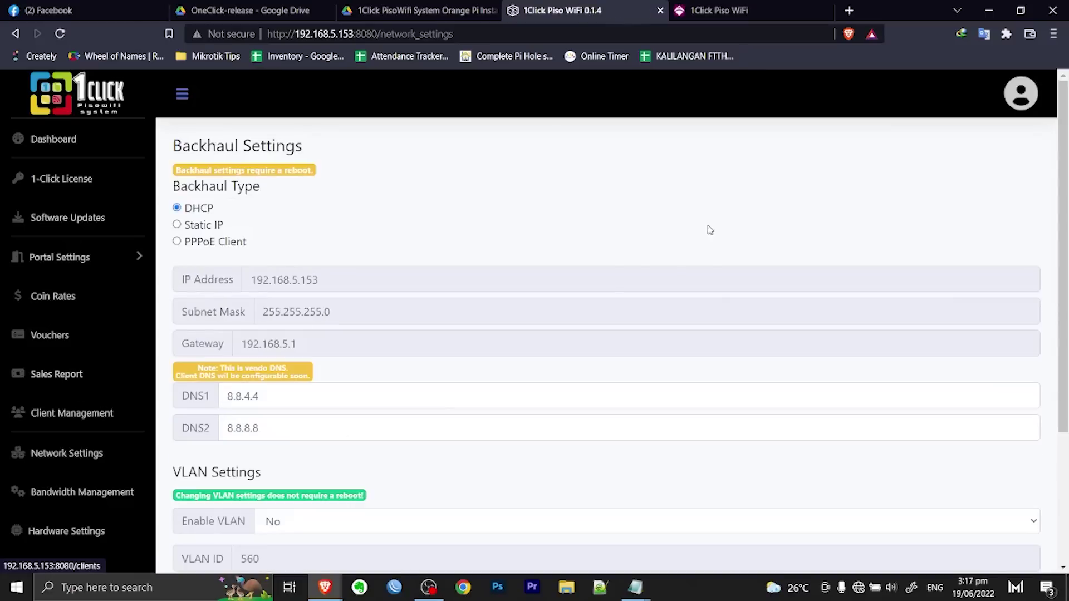
{"action": "left_click", "coordinate": [212, 245]}
{"action": "scroll", "coordinate": [400, 235], "scroll_direction": "down", "scroll_amount": 1}
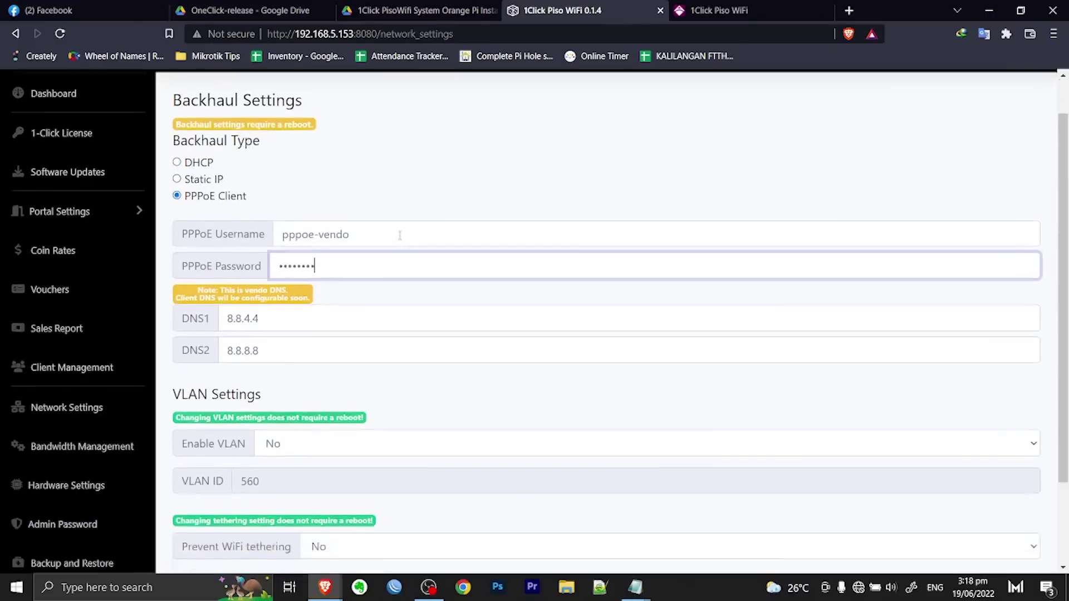
Review the Enable VLAN options, keep No selected, and set the VLAN ID to 2.
{"action": "scroll", "coordinate": [503, 249], "scroll_direction": "down", "scroll_amount": 2}
{"action": "left_click", "coordinate": [300, 355]}
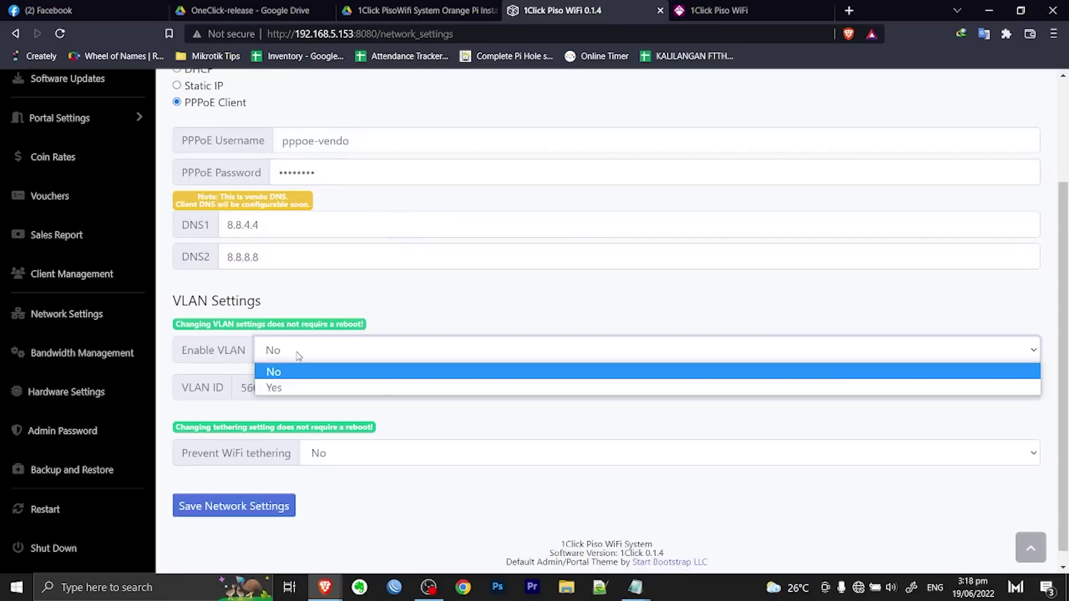
{"action": "left_click", "coordinate": [404, 303]}
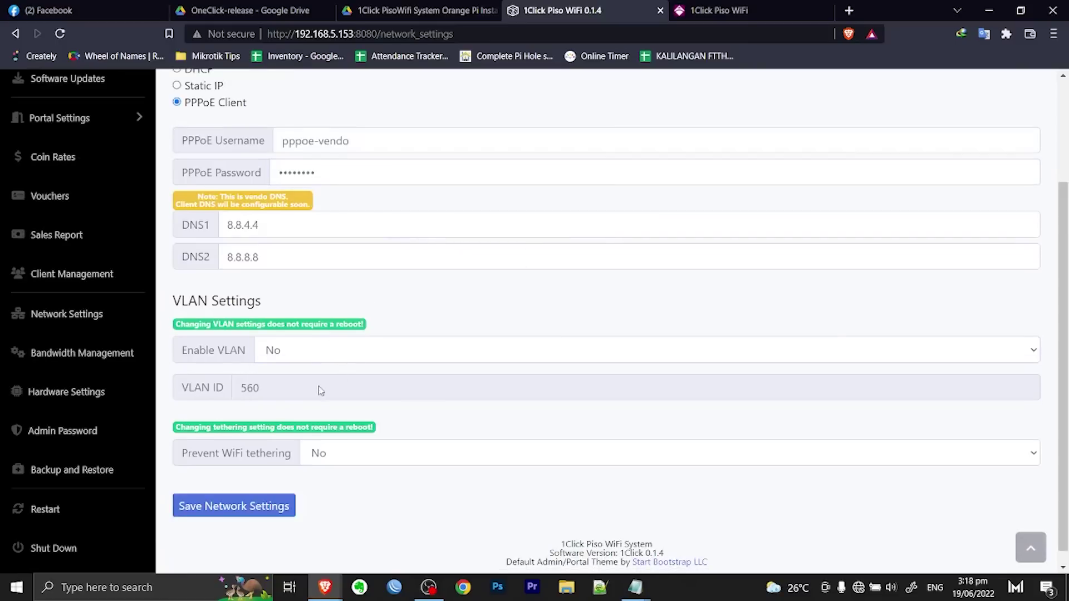
{"action": "key", "text": "Tab"}
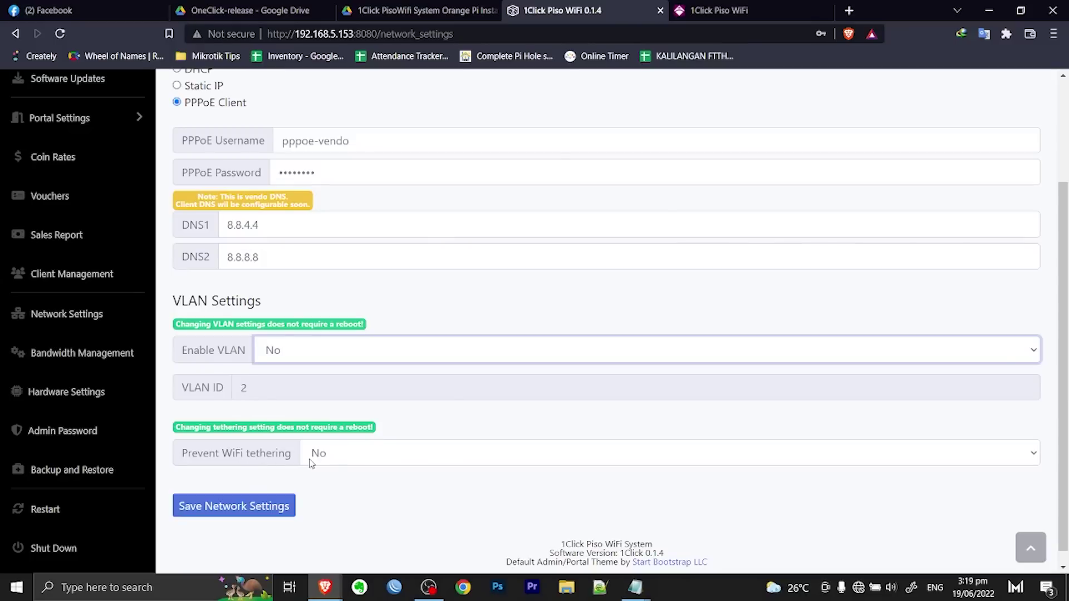
Set Prevent WiFi tethering to Yes and save the network settings.
{"action": "left_click", "coordinate": [349, 455]}
{"action": "left_click", "coordinate": [339, 454]}
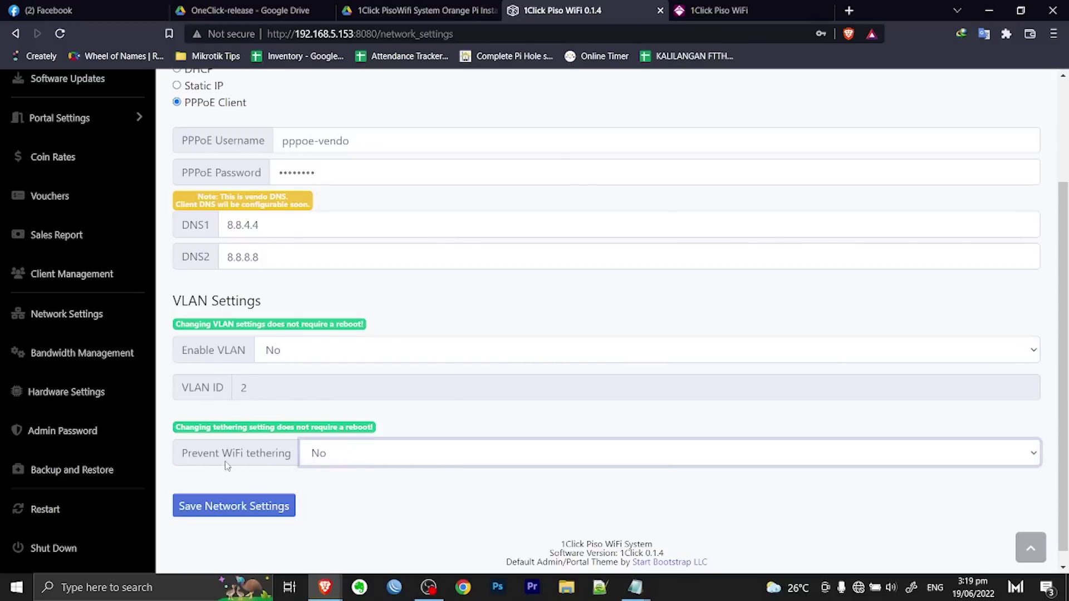
{"action": "left_click", "coordinate": [335, 457]}
{"action": "left_click", "coordinate": [327, 489]}
{"action": "left_click", "coordinate": [262, 507]}
Open Bandwidth Management and examine the total bandwidth limits and the per-client download and upload limits.
{"action": "left_click", "coordinate": [99, 431]}
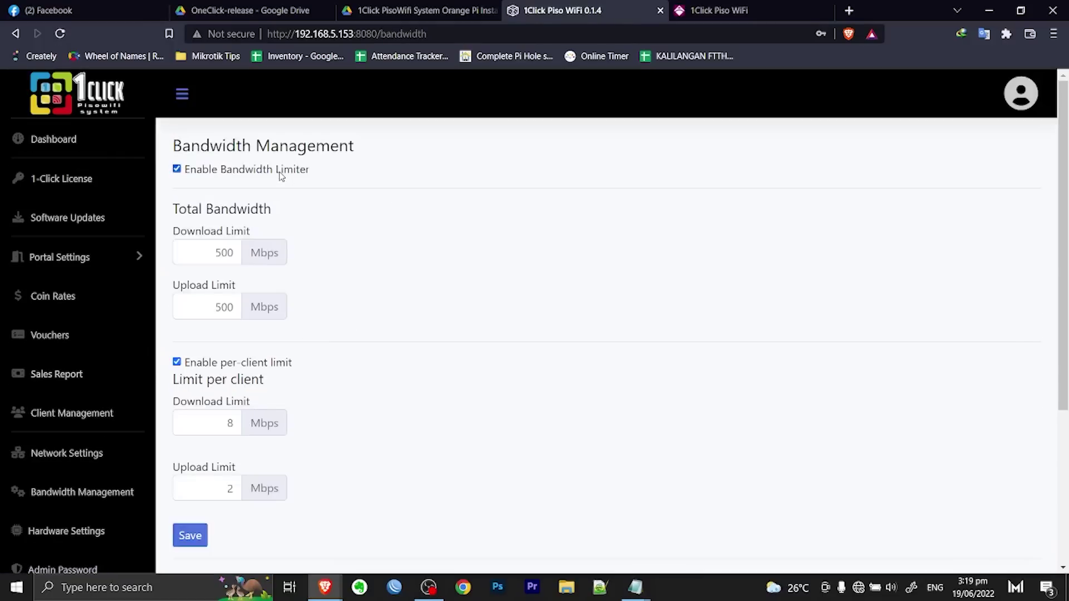
{"action": "scroll", "coordinate": [256, 295], "scroll_direction": "down", "scroll_amount": 1}
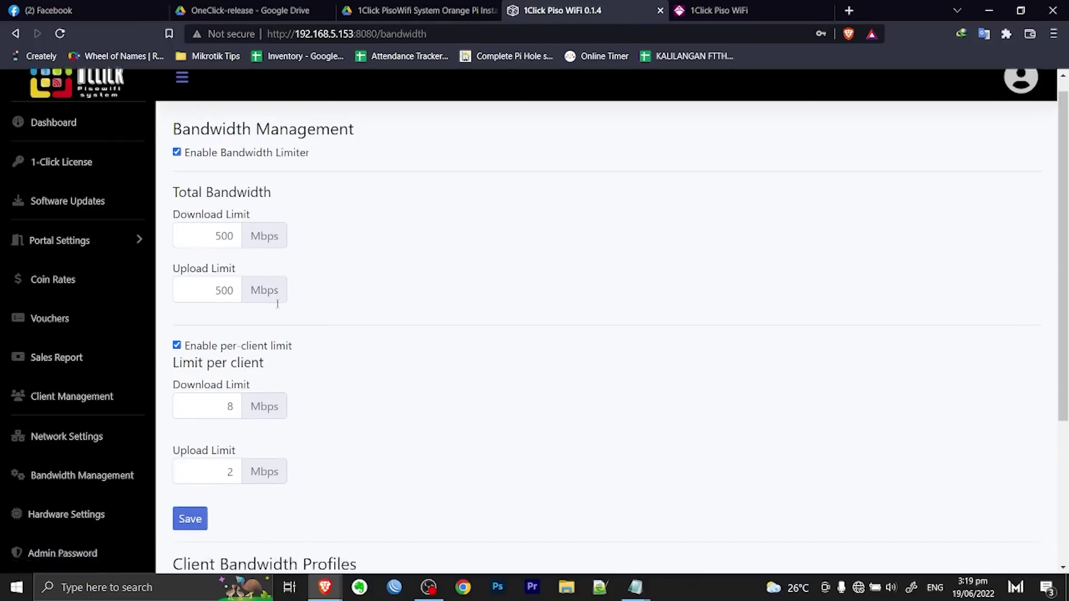
{"action": "double_click", "coordinate": [208, 363]}
{"action": "double_click", "coordinate": [223, 415]}
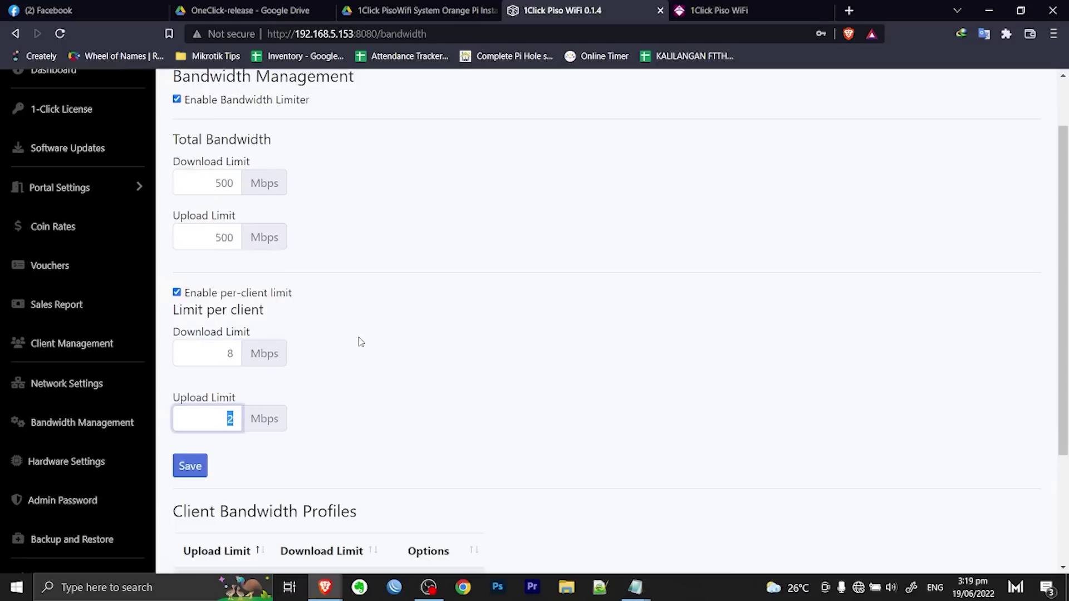
Examine the Client Bandwidth Profiles table and compare it with the bandwidth limits above it.
{"action": "scroll", "coordinate": [368, 340], "scroll_direction": "down", "scroll_amount": 3}
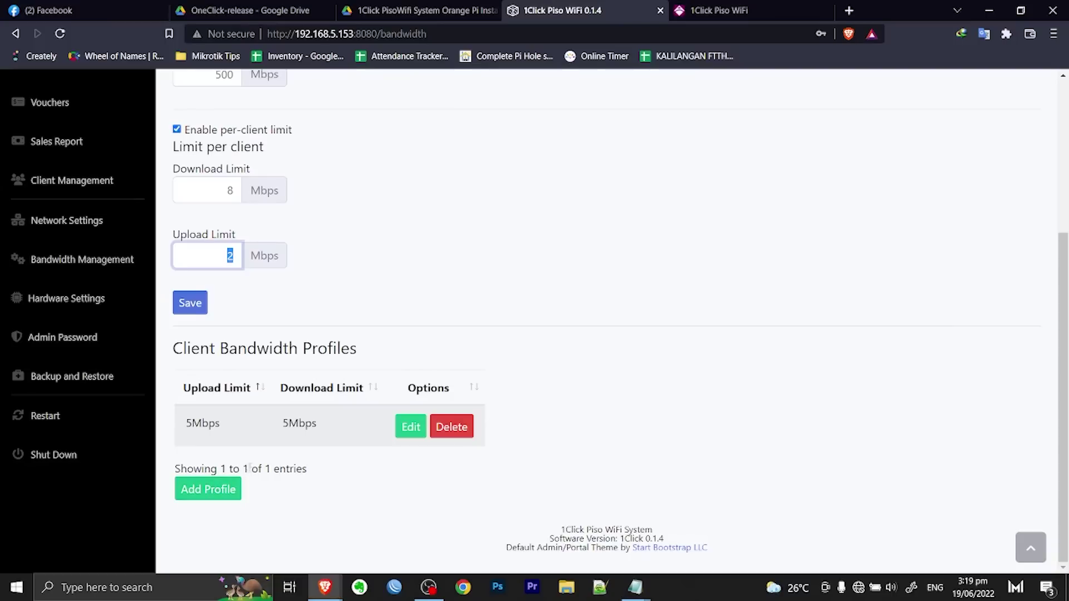
{"action": "scroll", "coordinate": [320, 338], "scroll_direction": "up", "scroll_amount": 3}
{"action": "scroll", "coordinate": [324, 336], "scroll_direction": "down", "scroll_amount": 3}
{"action": "scroll", "coordinate": [323, 338], "scroll_direction": "up", "scroll_amount": 4}
{"action": "scroll", "coordinate": [108, 415], "scroll_direction": "down", "scroll_amount": 1}
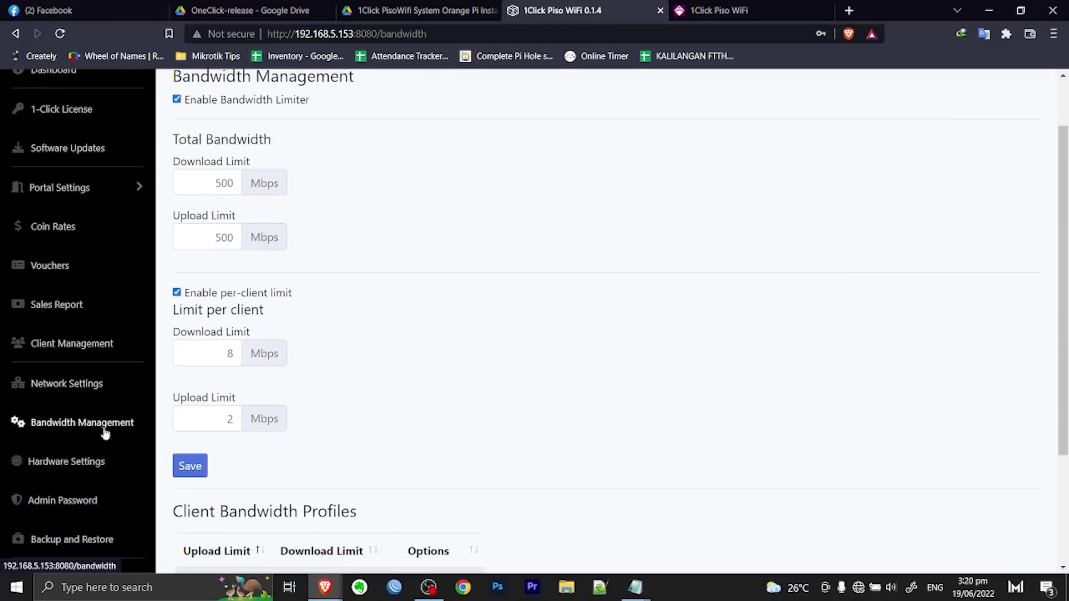
Open Hardware Settings and examine the SD card option and GPIO settings, including the Coin Slot Input pin.
{"action": "left_click", "coordinate": [78, 463]}
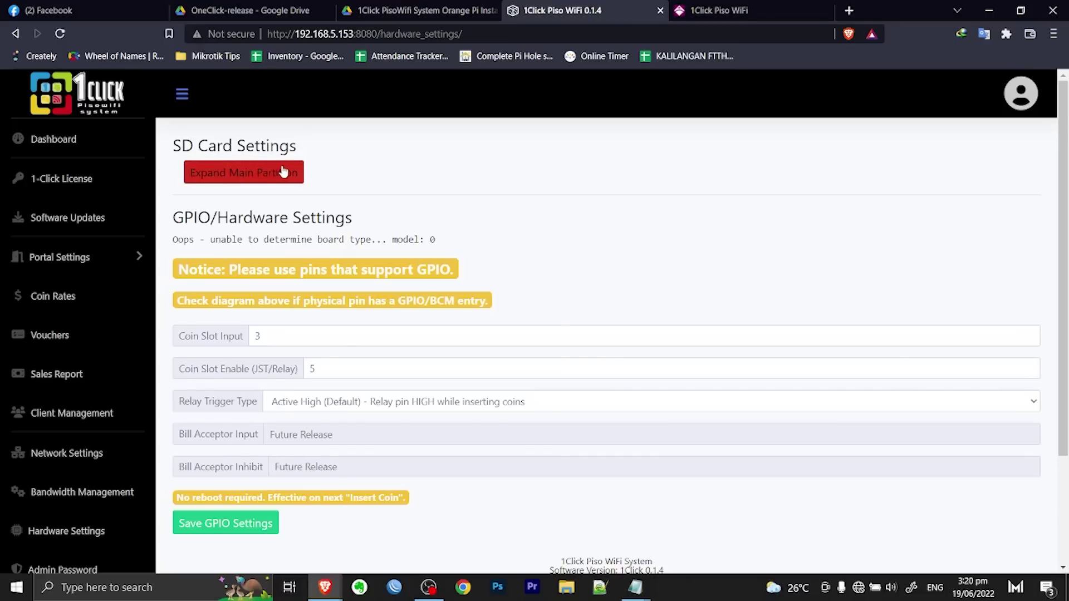
{"action": "scroll", "coordinate": [283, 173], "scroll_direction": "down", "scroll_amount": 2}
{"action": "scroll", "coordinate": [243, 193], "scroll_direction": "up", "scroll_amount": 2}
{"action": "scroll", "coordinate": [243, 195], "scroll_direction": "down", "scroll_amount": 2}
{"action": "scroll", "coordinate": [279, 178], "scroll_direction": "up", "scroll_amount": 2}
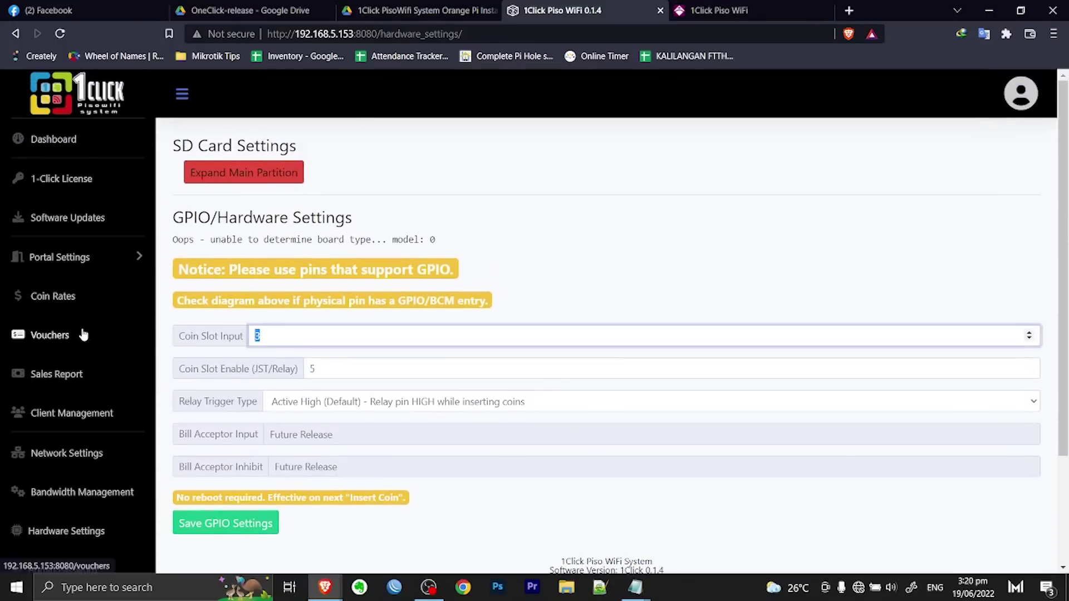
{"action": "double_click", "coordinate": [255, 336]}
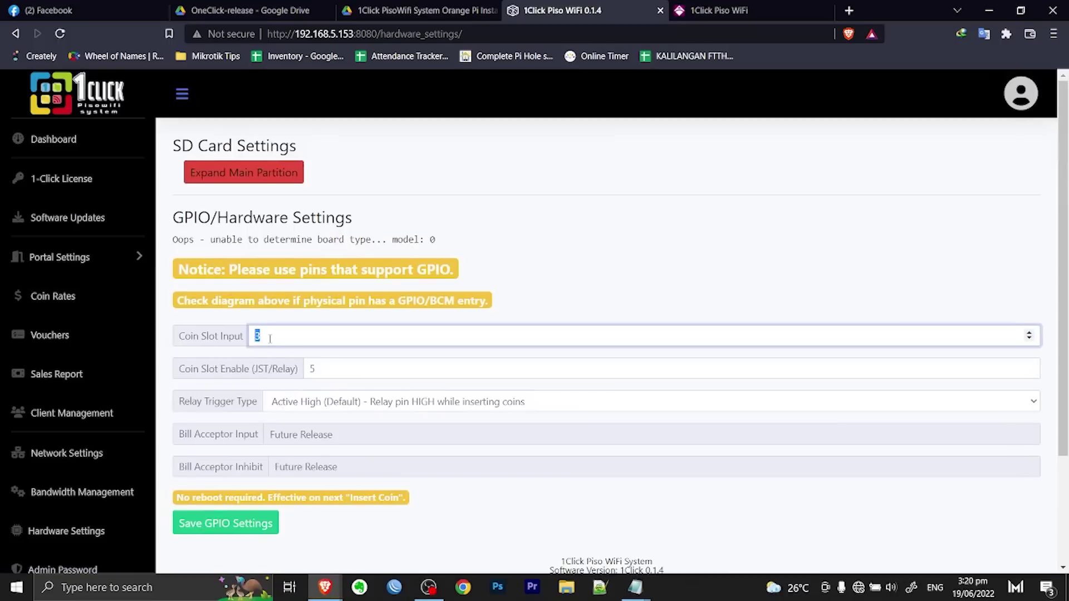
Examine the GPIO settings for the Coin Slot Enable pin, relay trigger type and bill acceptor entries.
{"action": "double_click", "coordinate": [345, 369]}
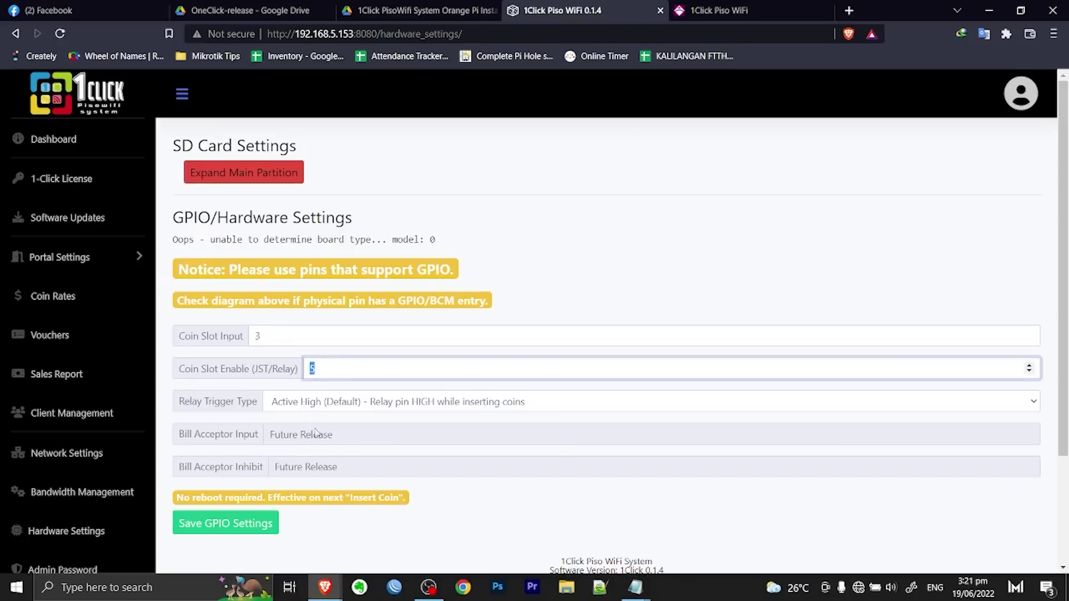
{"action": "scroll", "coordinate": [405, 296], "scroll_direction": "down", "scroll_amount": 1}
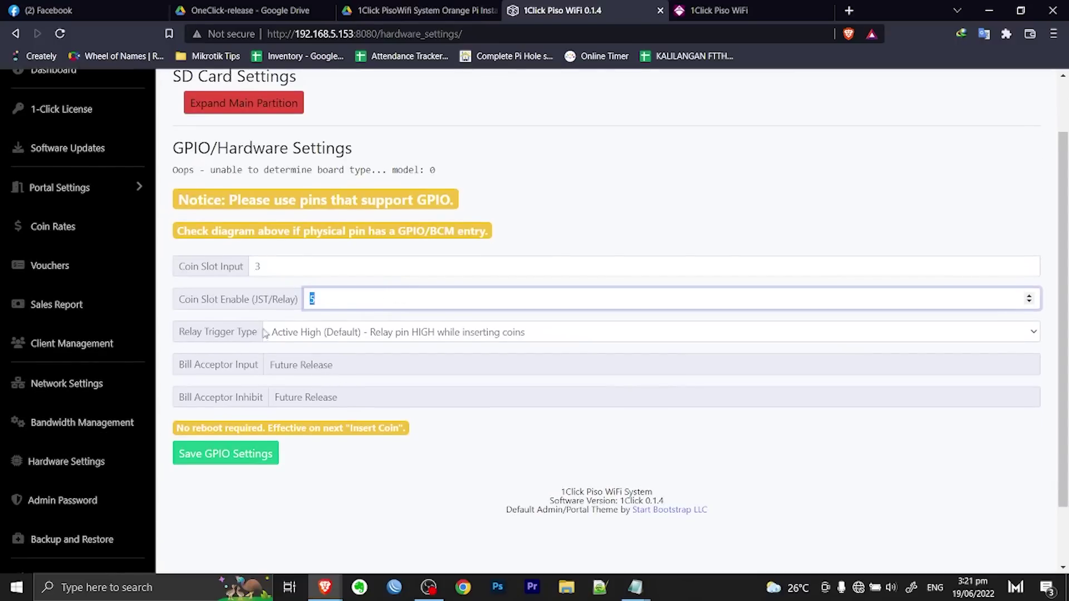
{"action": "scroll", "coordinate": [309, 321], "scroll_direction": "up", "scroll_amount": 1}
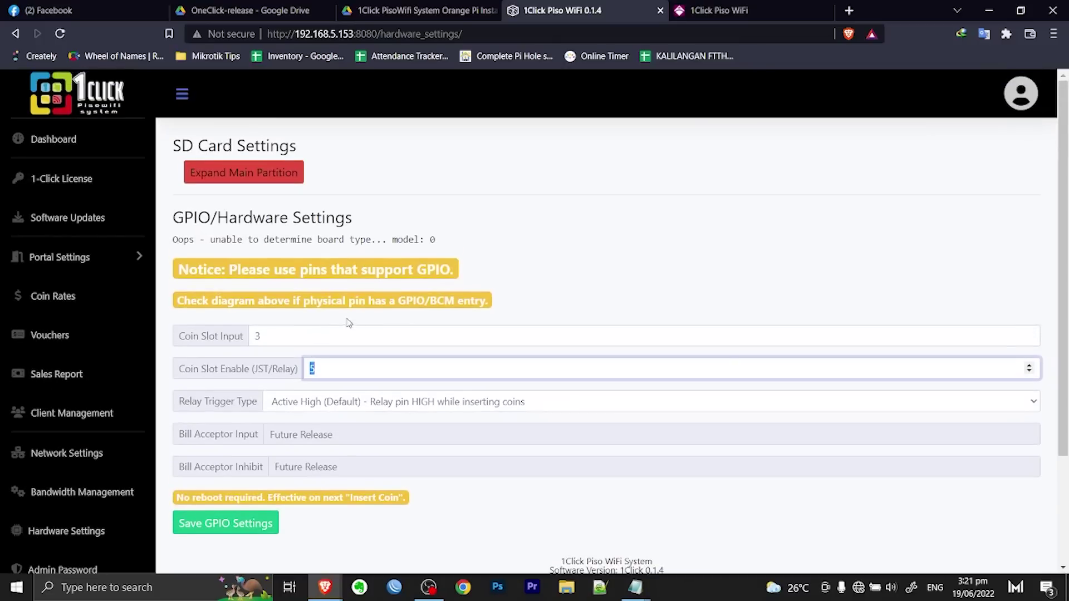
{"action": "scroll", "coordinate": [340, 350], "scroll_direction": "down", "scroll_amount": 2}
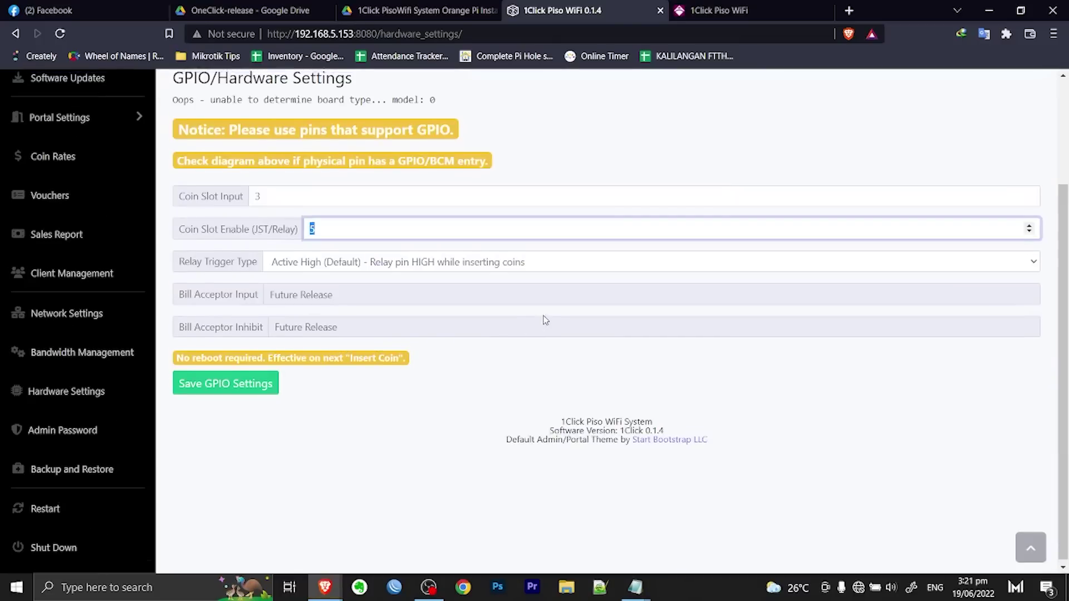
{"action": "scroll", "coordinate": [545, 320], "scroll_direction": "up", "scroll_amount": 2}
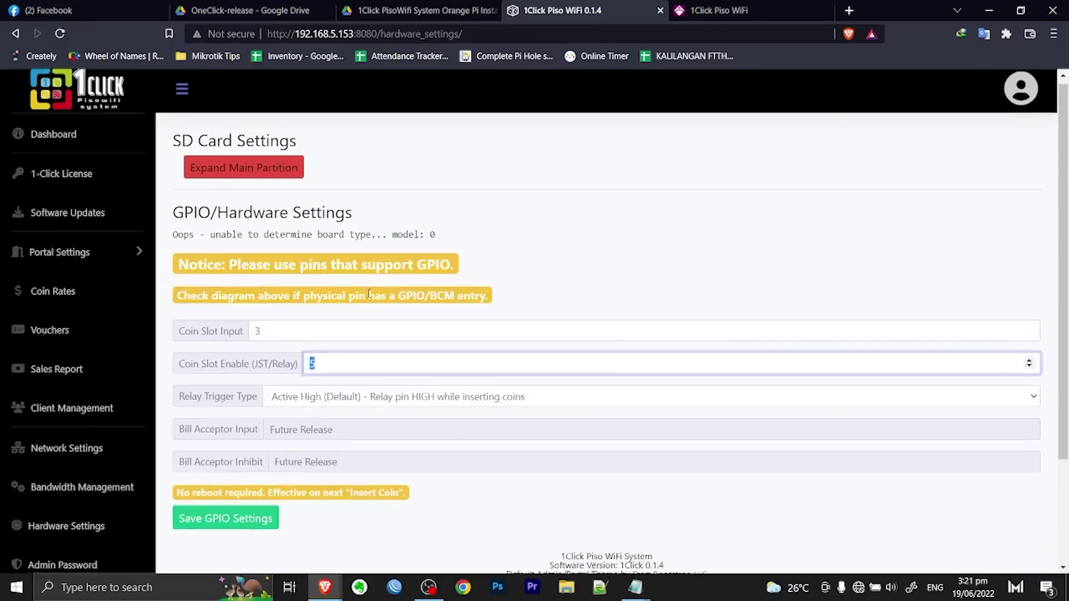
{"action": "scroll", "coordinate": [534, 320], "scroll_direction": "down", "scroll_amount": 2}
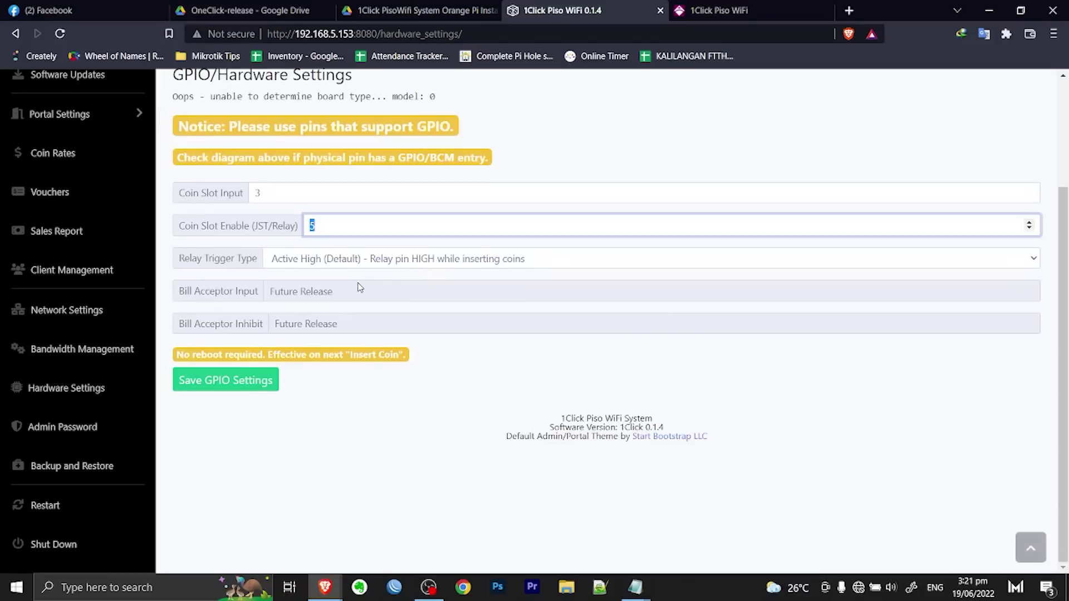
Open the Admin Password page and examine the New Password and Confirm New Password fields.
{"action": "left_click", "coordinate": [66, 426]}
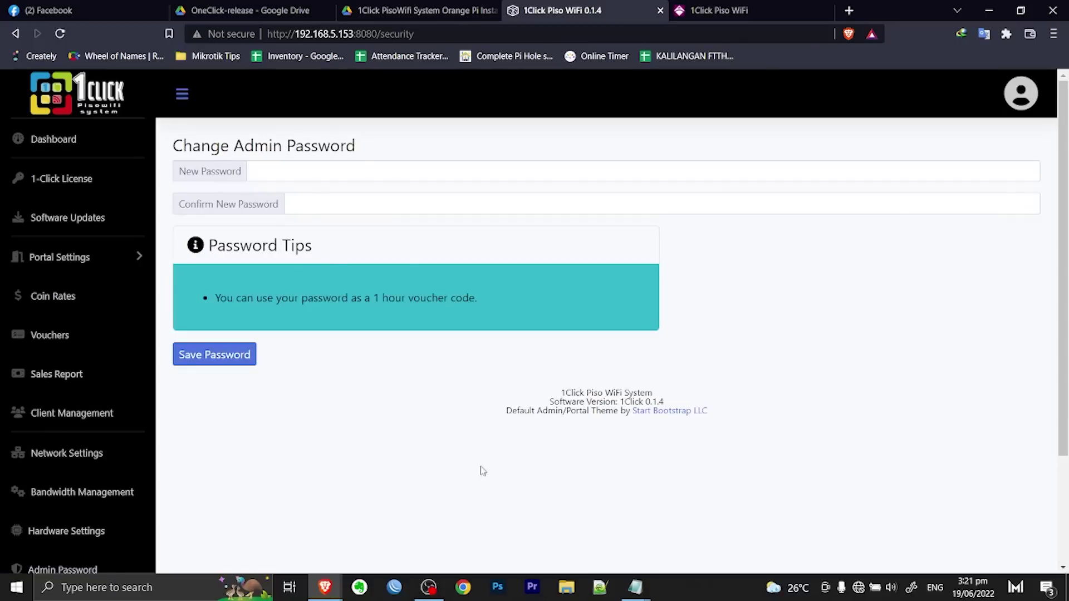
{"action": "left_click", "coordinate": [337, 178]}
{"action": "left_click", "coordinate": [337, 212]}
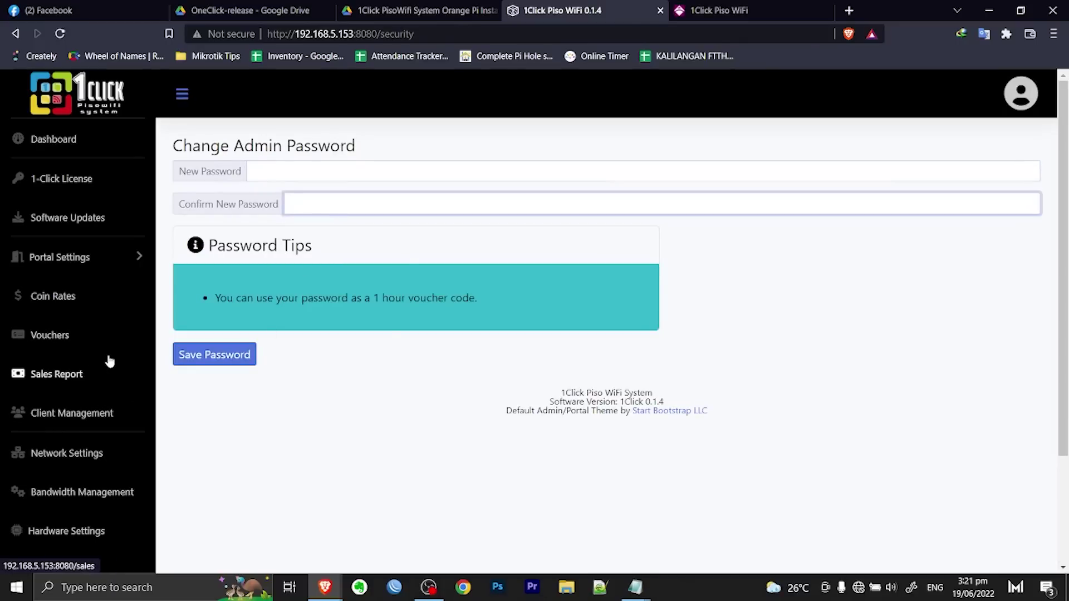
Open Backup and Restore and examine the options for creating a backup and restoring from a file.
{"action": "scroll", "coordinate": [146, 361], "scroll_direction": "down", "scroll_amount": 2}
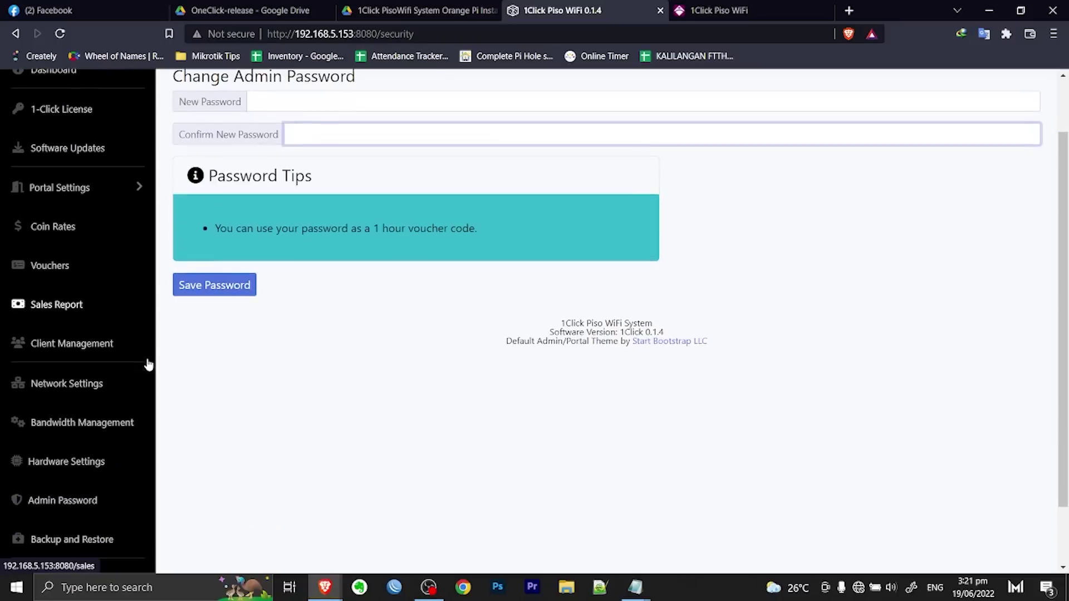
{"action": "scroll", "coordinate": [159, 368], "scroll_direction": "down", "scroll_amount": 1}
{"action": "left_click", "coordinate": [92, 468]}
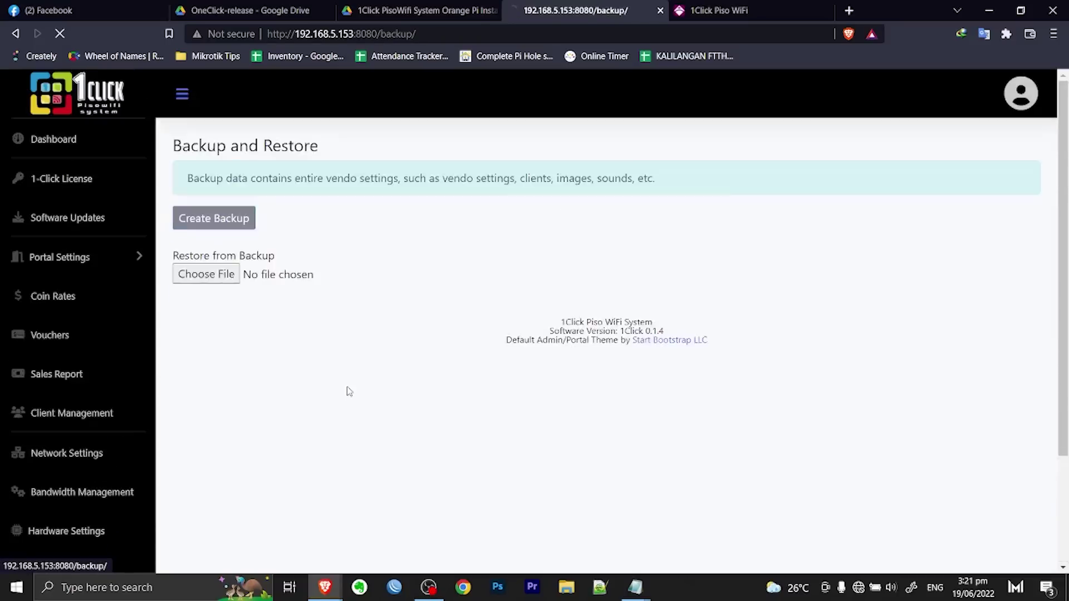
{"action": "scroll", "coordinate": [79, 412], "scroll_direction": "down", "scroll_amount": 3}
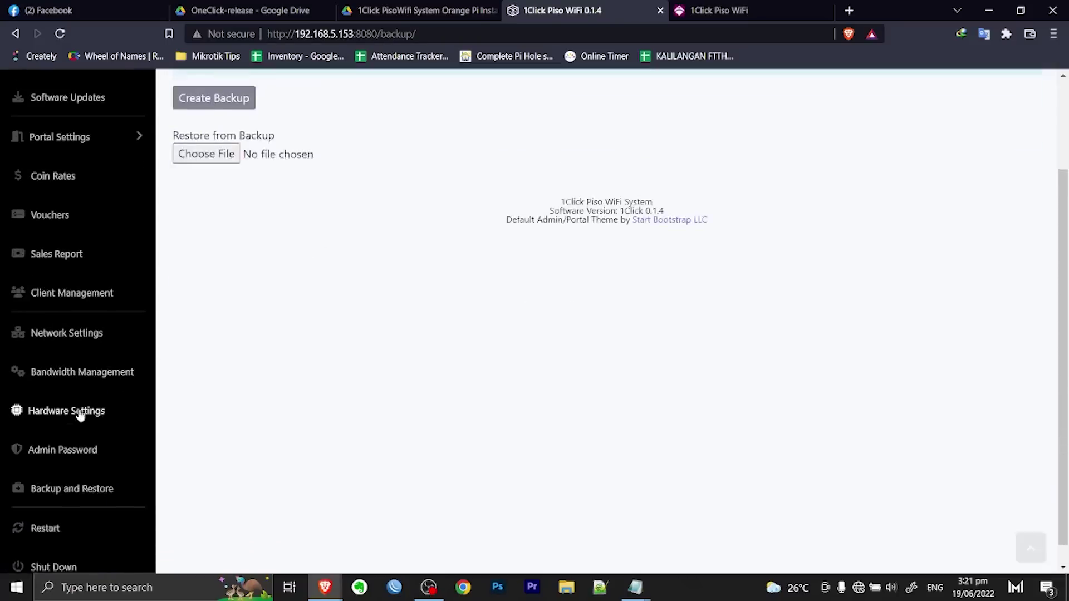
{"action": "scroll", "coordinate": [81, 245], "scroll_direction": "up", "scroll_amount": 3}
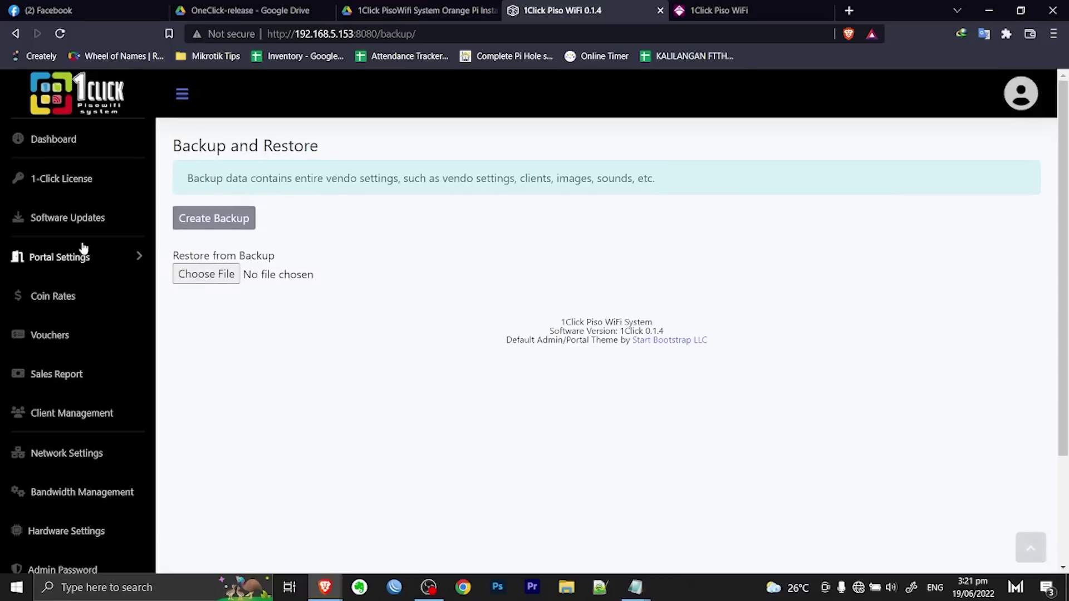
Collapse the navigation sidebar and show the account options containing Logout.
{"action": "left_click", "coordinate": [182, 93]}
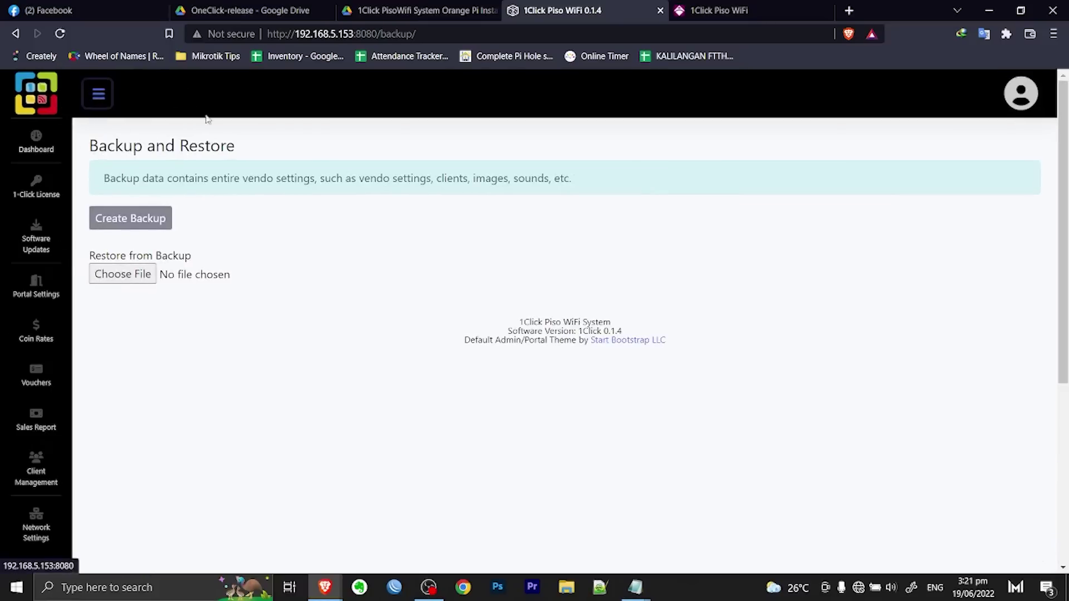
{"action": "left_click", "coordinate": [1011, 99]}
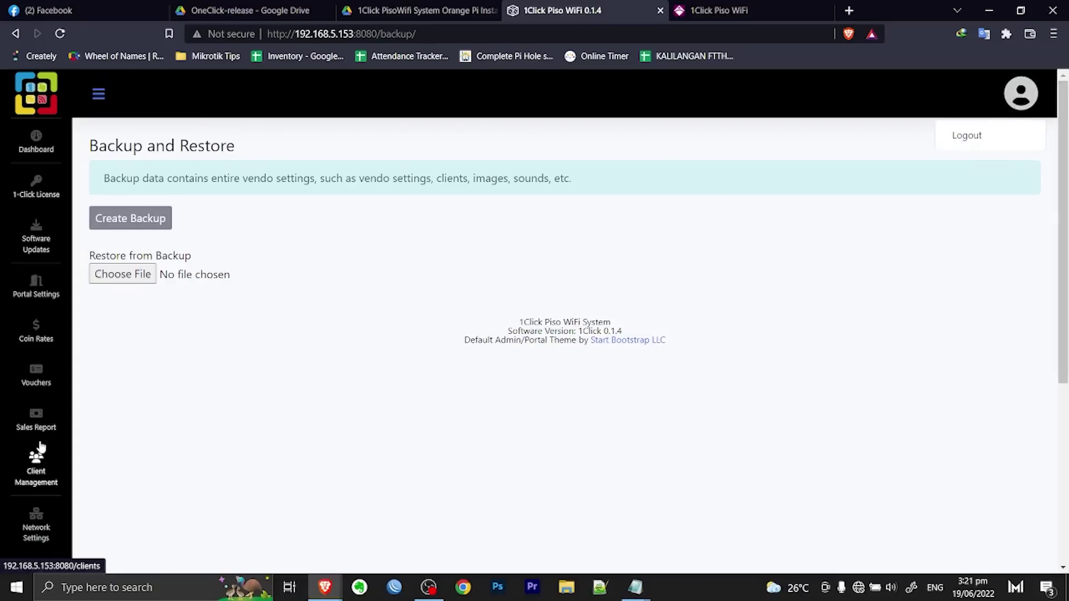
Return to the Dashboard and examine the sales summary, System Resources and System Information, including disk capacity.
{"action": "left_click", "coordinate": [31, 141]}
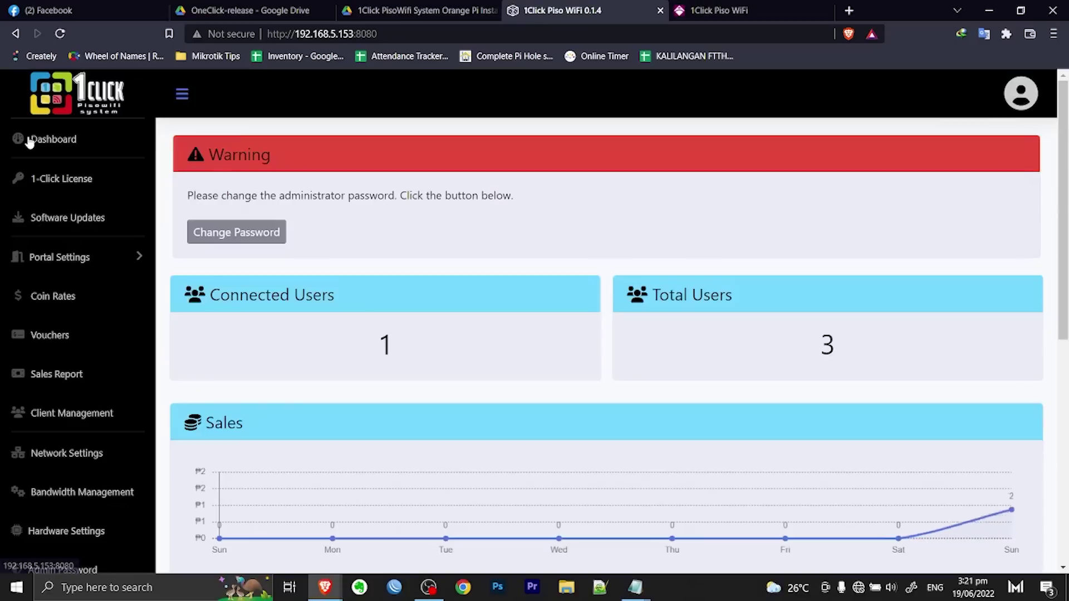
{"action": "scroll", "coordinate": [368, 268], "scroll_direction": "down", "scroll_amount": 8}
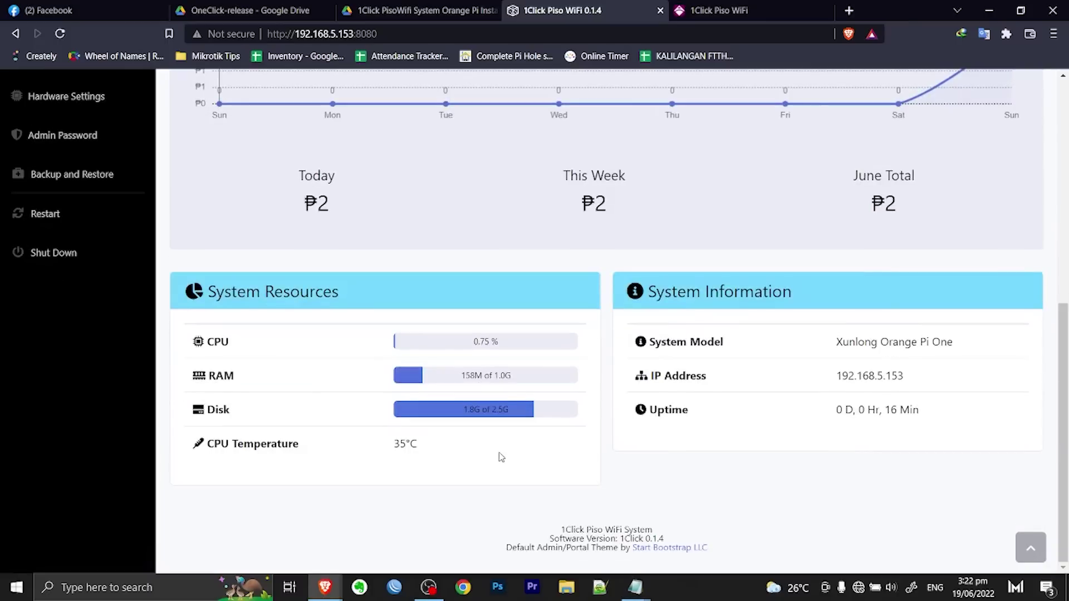
Expand the SD card's main partition from Hardware Settings and accept the reboot.
{"action": "scroll", "coordinate": [238, 229], "scroll_direction": "up", "scroll_amount": 2}
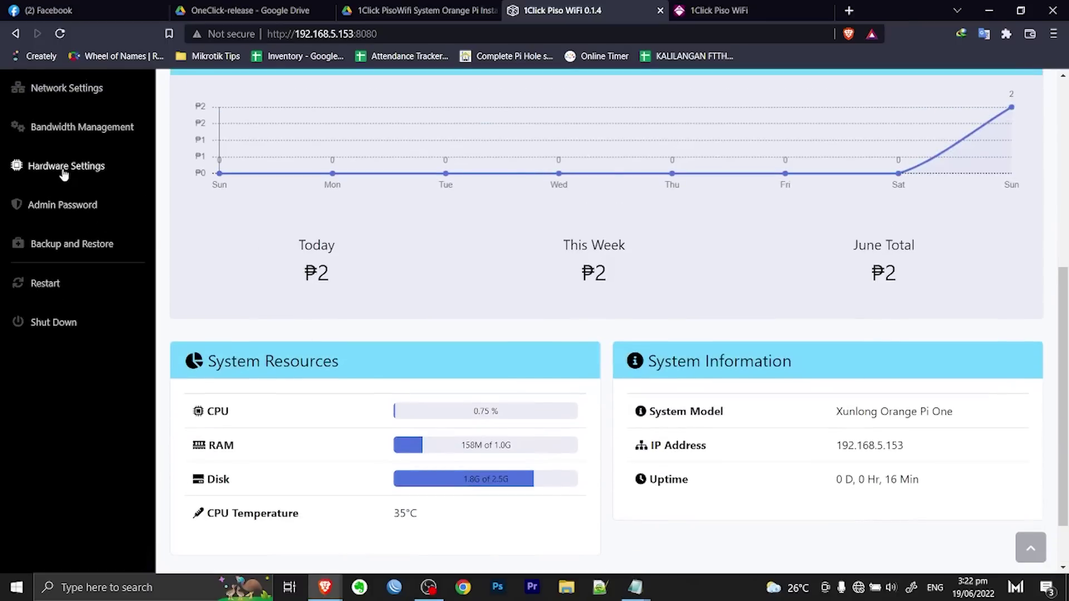
{"action": "left_click", "coordinate": [67, 165]}
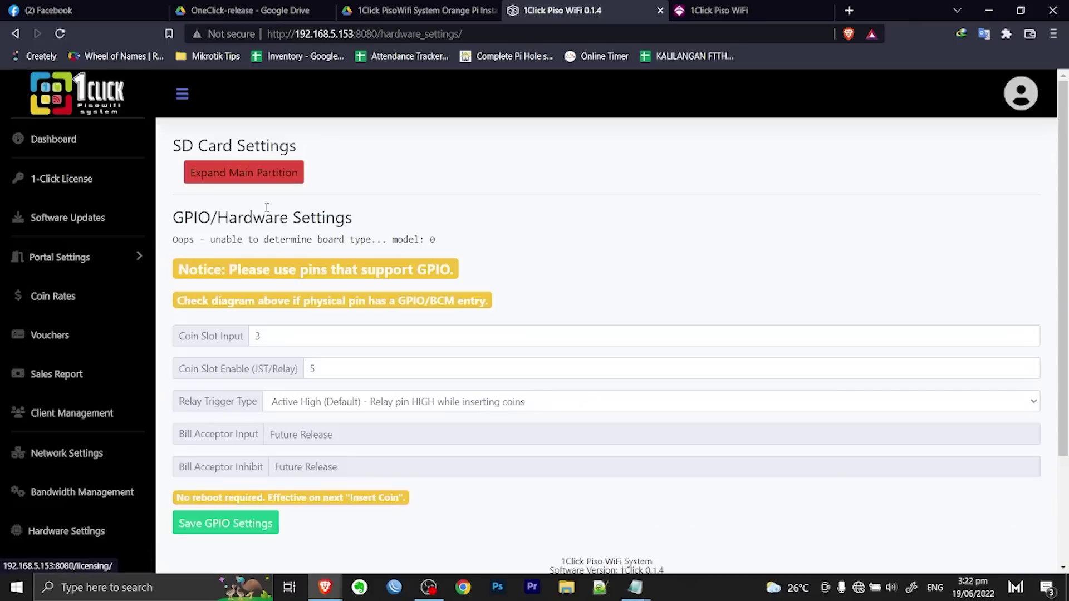
{"action": "left_click", "coordinate": [242, 176]}
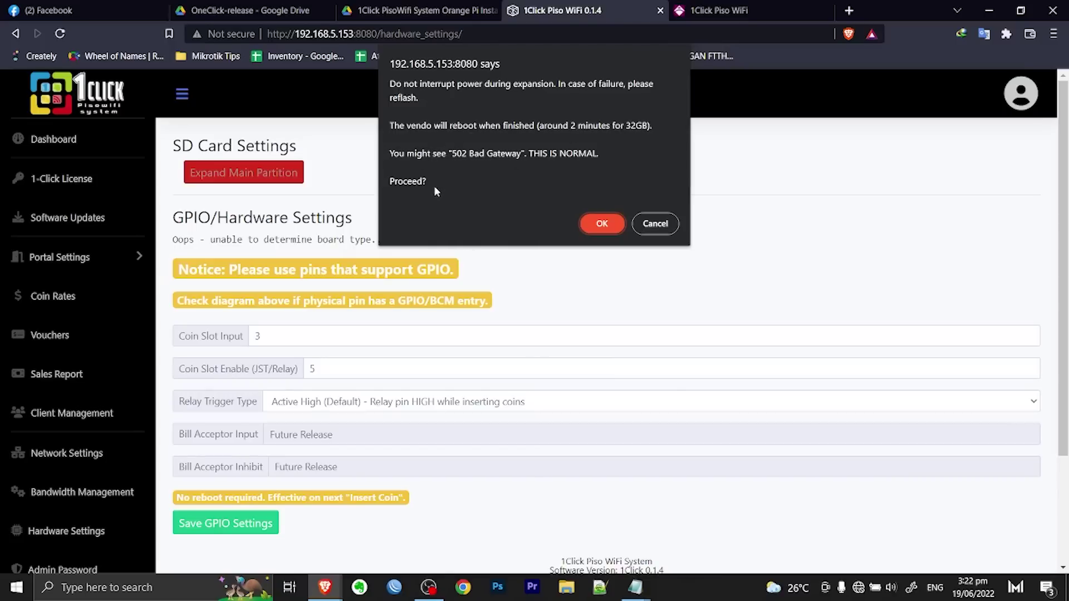
{"action": "left_click", "coordinate": [600, 224]}
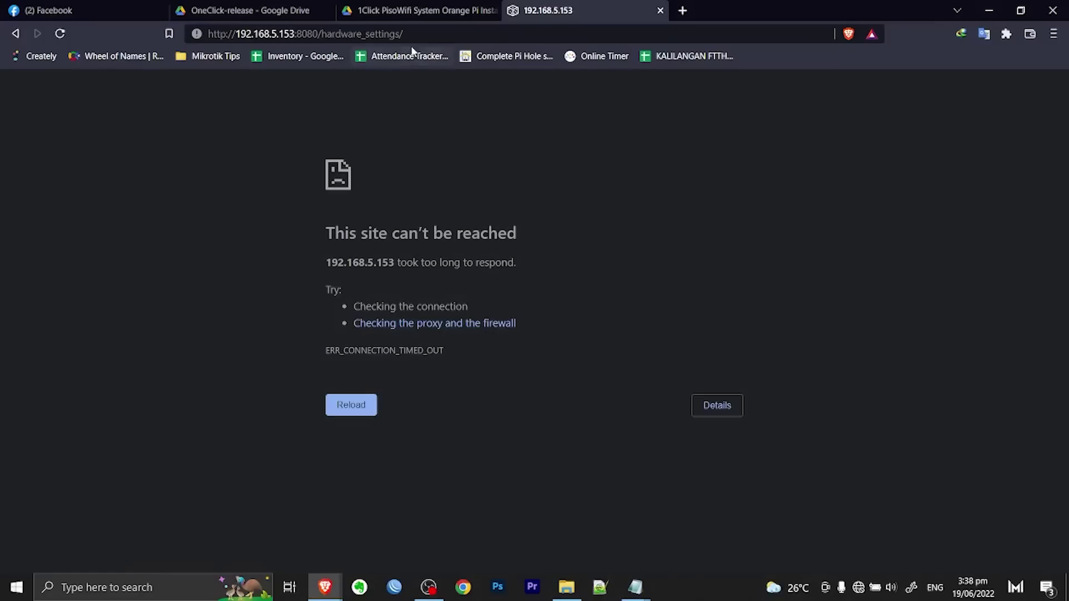
Open a new browser tab and reconnect the computer to the 1CLICK PISOWIFI wireless network.
{"action": "left_click", "coordinate": [429, 33]}
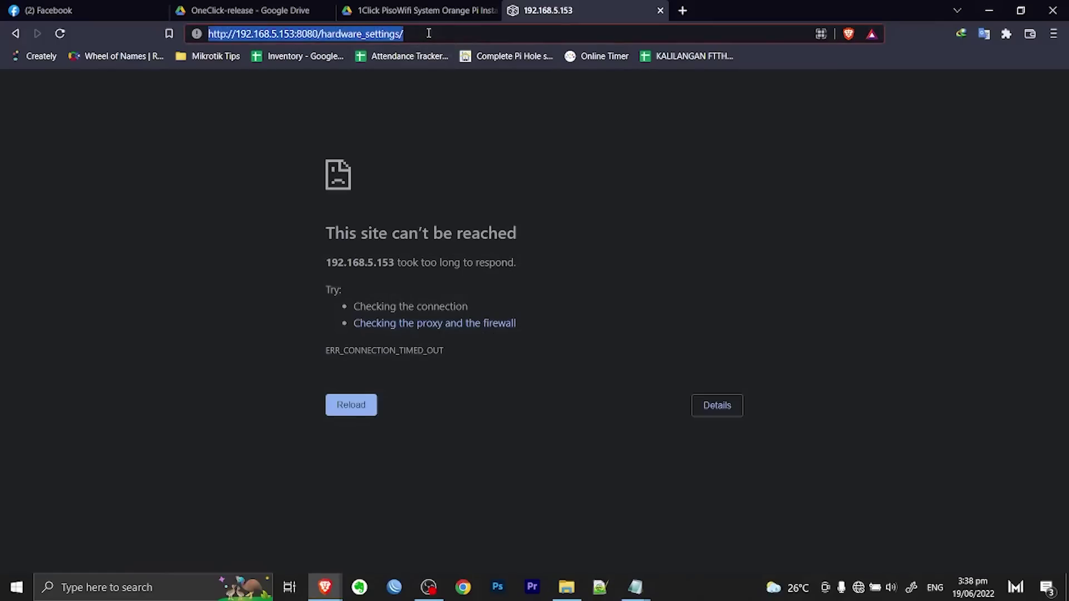
{"action": "left_click", "coordinate": [682, 11]}
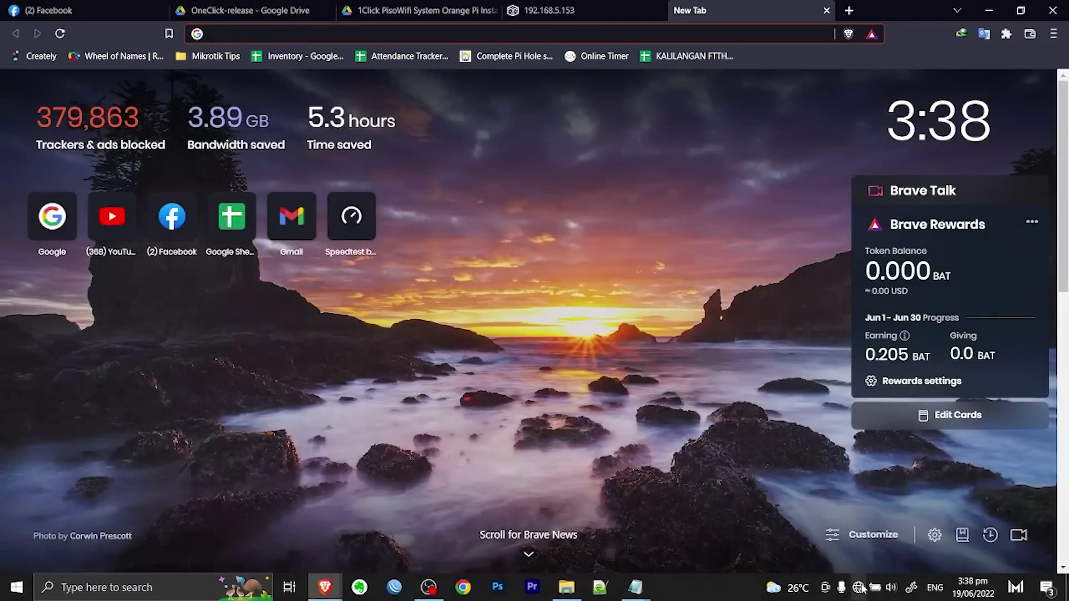
{"action": "left_click", "coordinate": [858, 587]}
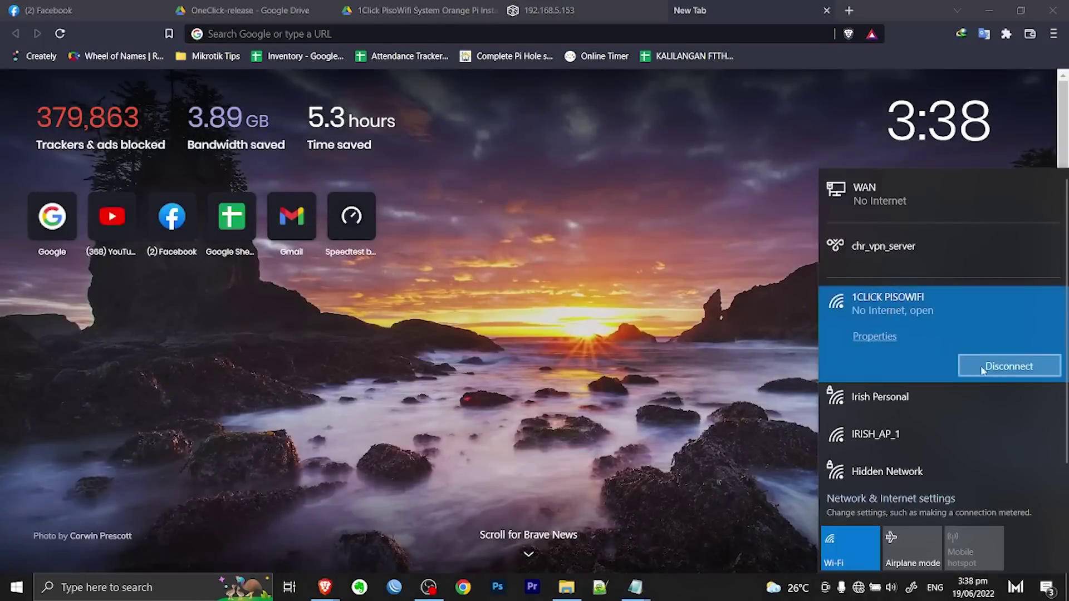
{"action": "left_click", "coordinate": [1001, 374]}
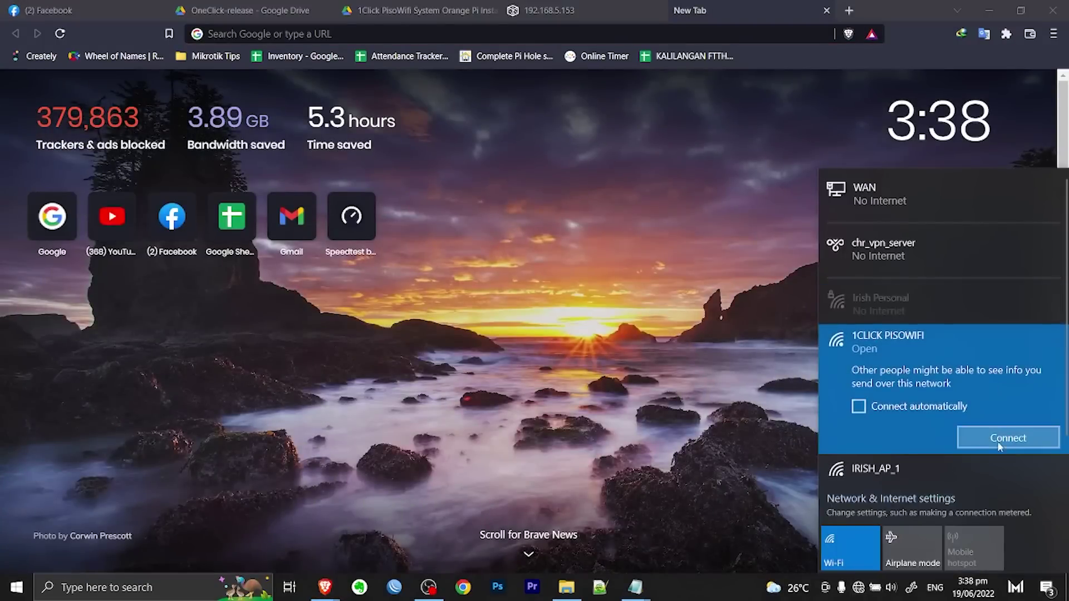
{"action": "left_click", "coordinate": [1005, 438]}
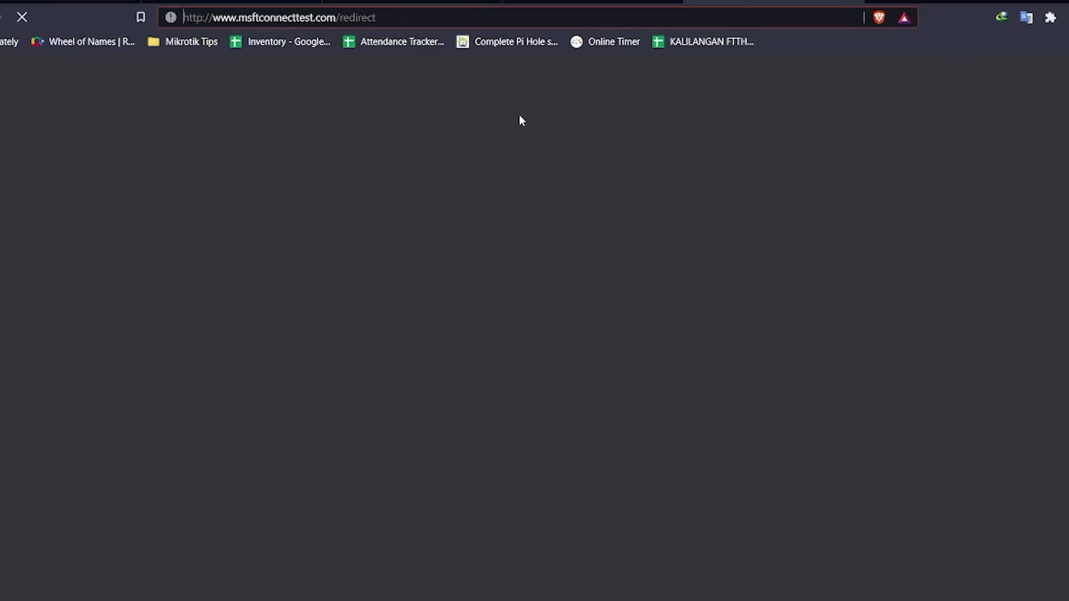
Open the admin panel from the vendo portal and check the disk size under System Resources on the Dashboard.
{"action": "scroll", "coordinate": [632, 208], "scroll_direction": "down", "scroll_amount": 2}
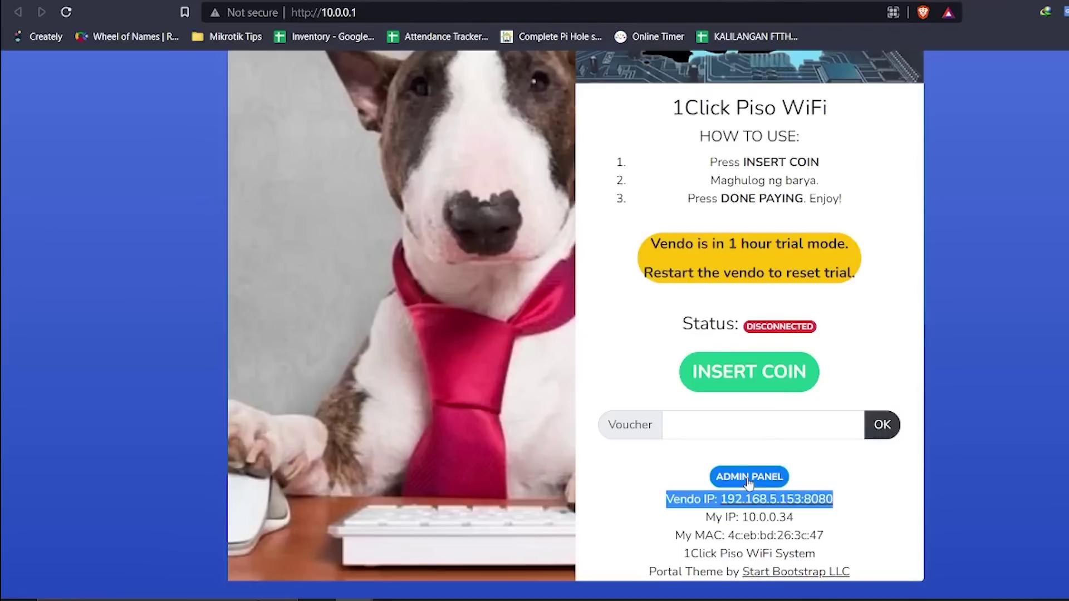
{"action": "left_click", "coordinate": [702, 480]}
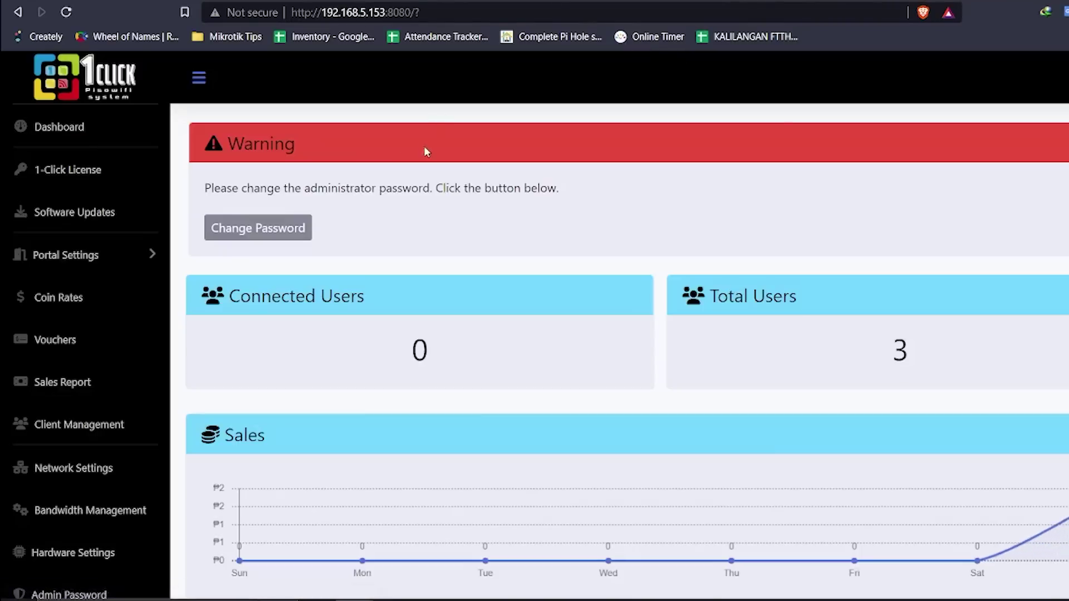
{"action": "scroll", "coordinate": [425, 151], "scroll_direction": "down", "scroll_amount": 8}
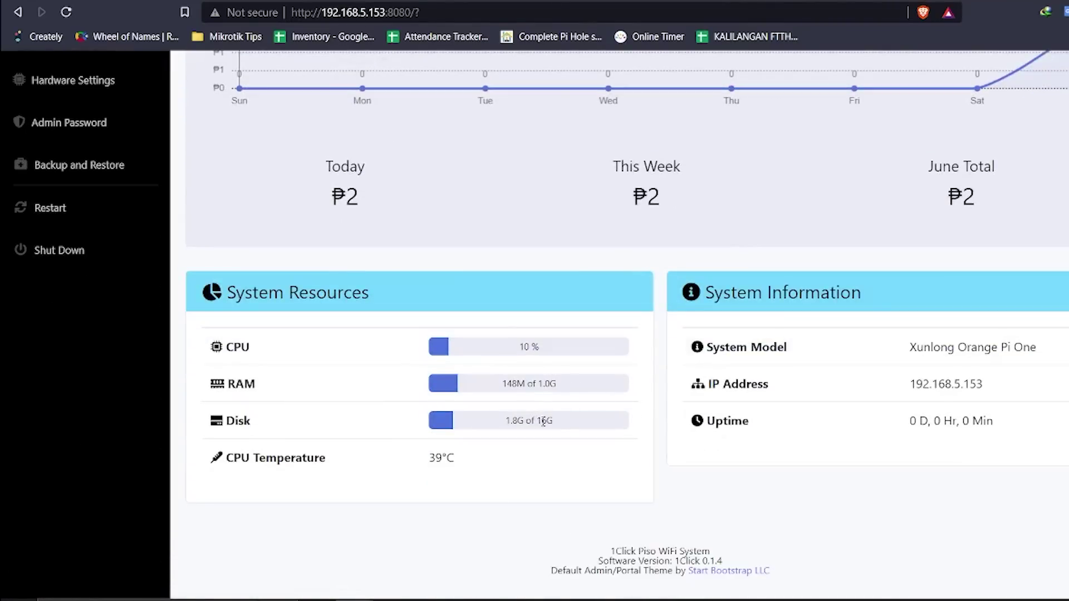
{"action": "scroll", "coordinate": [492, 286], "scroll_direction": "up", "scroll_amount": 5}
{"action": "scroll", "coordinate": [499, 286], "scroll_direction": "up", "scroll_amount": 3}
{"action": "scroll", "coordinate": [363, 258], "scroll_direction": "down", "scroll_amount": 8}
{"action": "scroll", "coordinate": [451, 257], "scroll_direction": "up", "scroll_amount": 9}
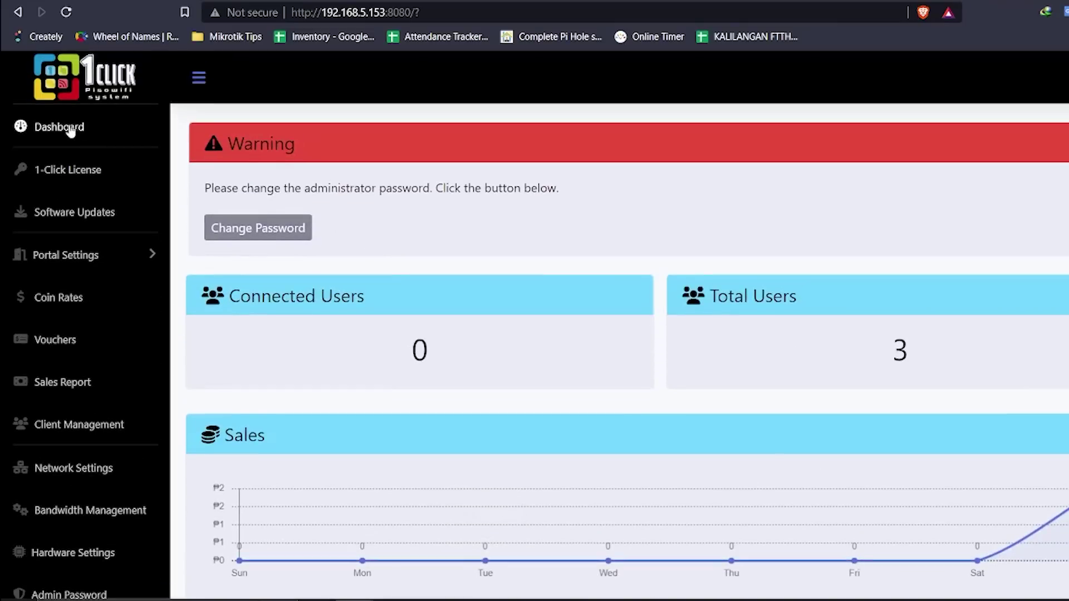
Open the 1-Click License page and activate the License Key field for entry.
{"action": "left_click", "coordinate": [67, 169]}
{"action": "left_click", "coordinate": [359, 205]}
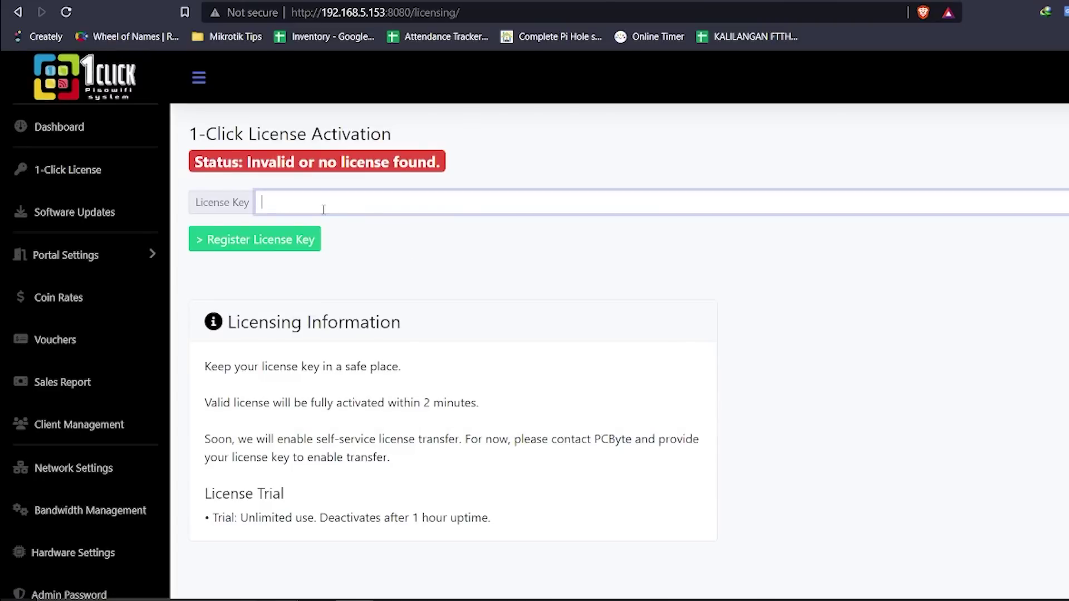